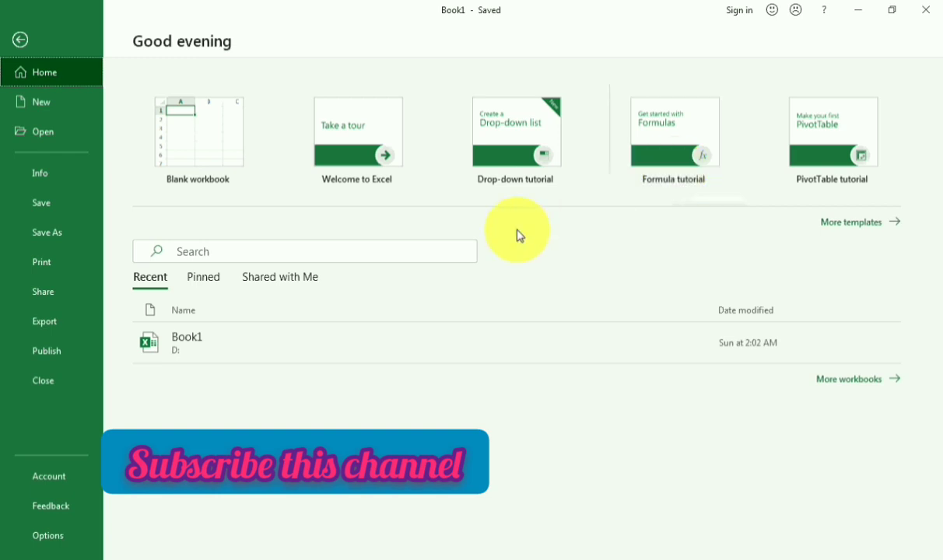
Search the templates for 'school', scroll through the results, and return to the Book1 workbook.
{"action": "left_click", "coordinate": [416, 257]}
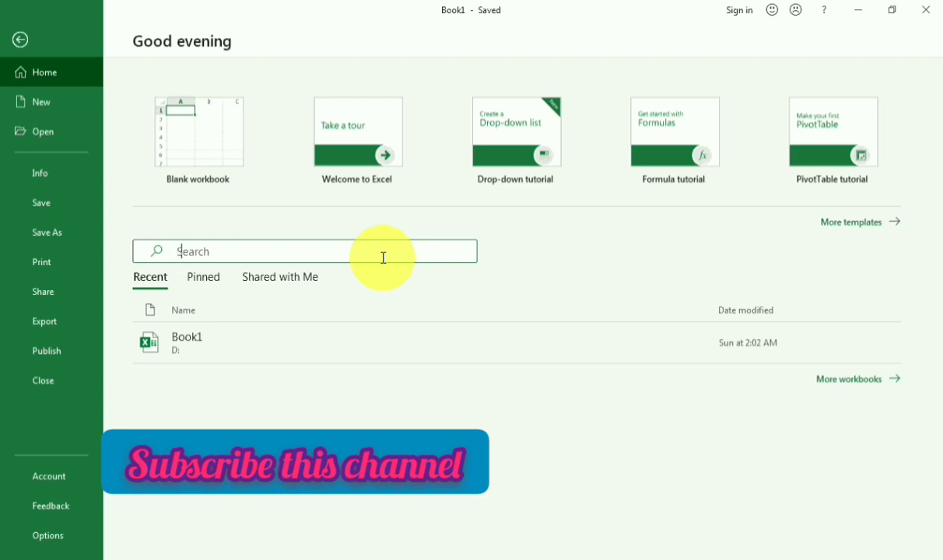
{"action": "type", "text": "schoo"}
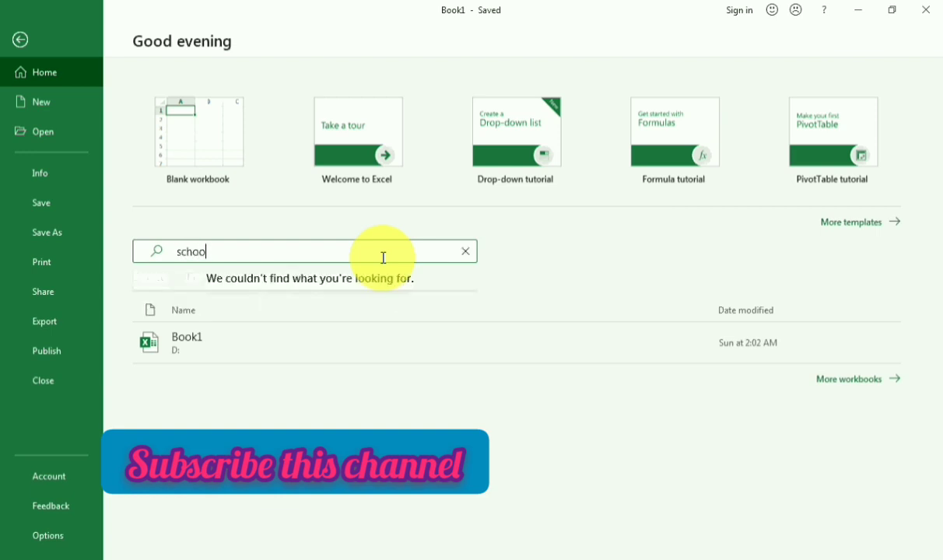
{"action": "type", "text": "l"}
{"action": "key", "text": "Return"}
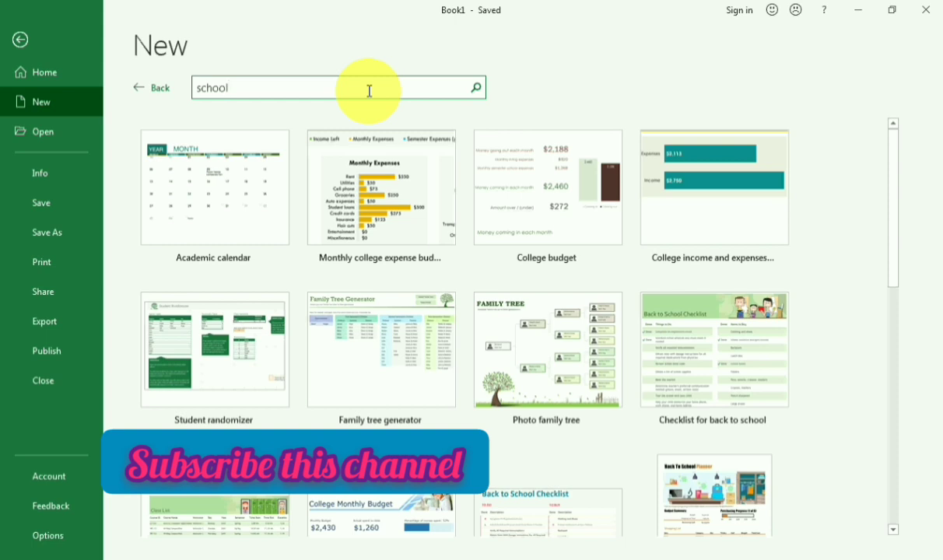
{"action": "key", "text": "Return"}
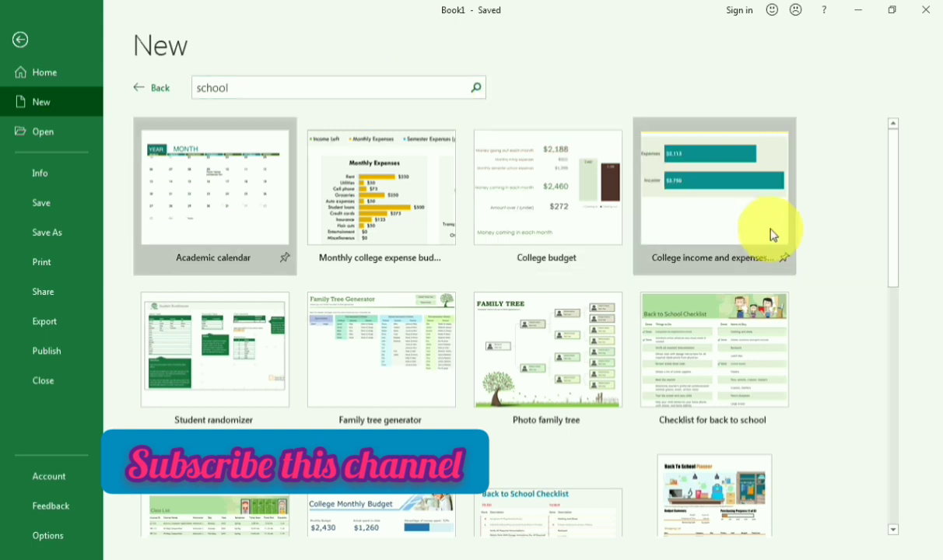
{"action": "left_click_drag", "start_coordinate": [894, 268], "coordinate": [894, 349]}
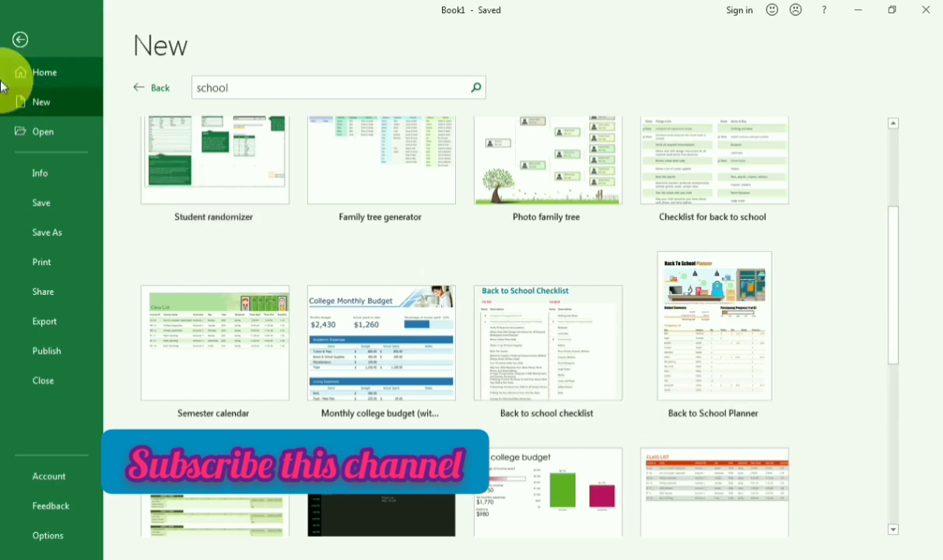
{"action": "left_click", "coordinate": [20, 41]}
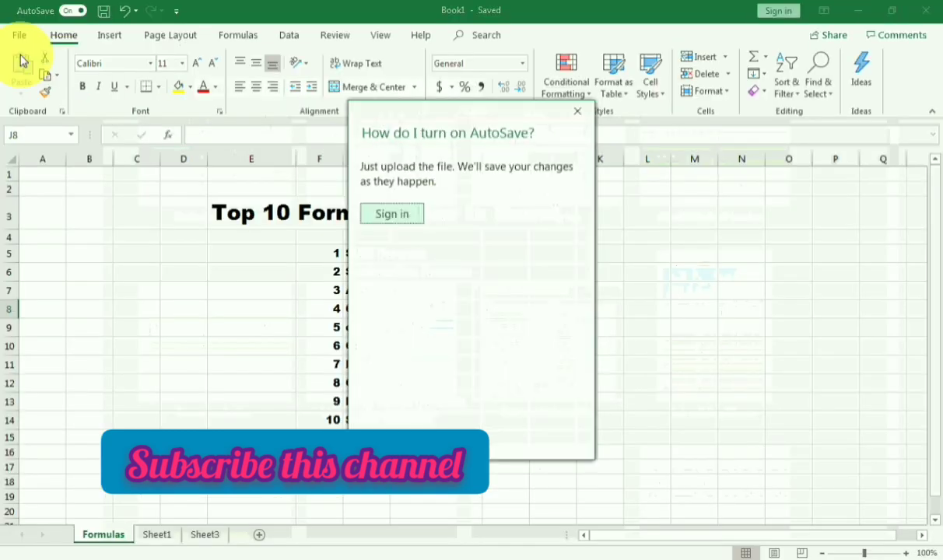
Dismiss the 'How do I turn on AutoSave?' prompt to reveal Sheet1's sales table.
{"action": "left_click", "coordinate": [578, 113]}
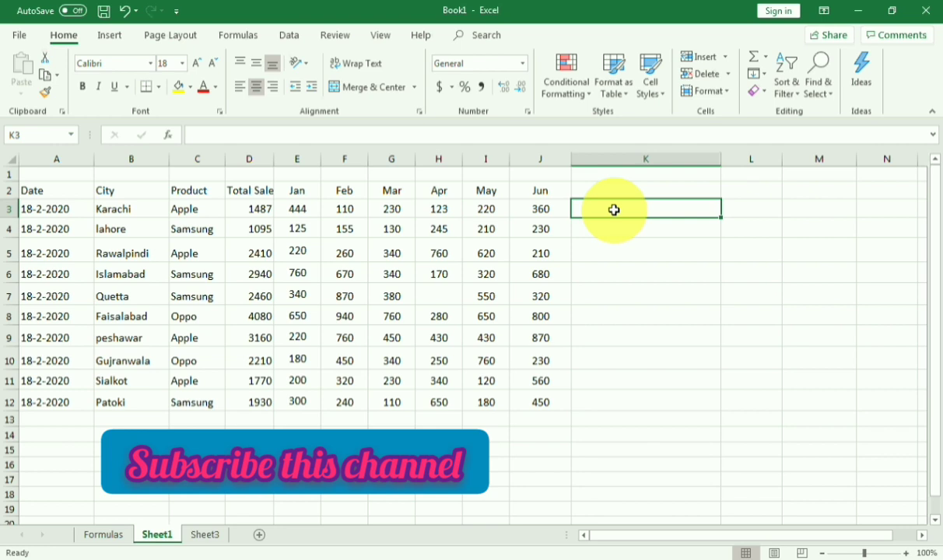
Enter =sum(E3,F3) in K3 to total Karachi's Jan and Feb sales as 554.
{"action": "type", "text": "="}
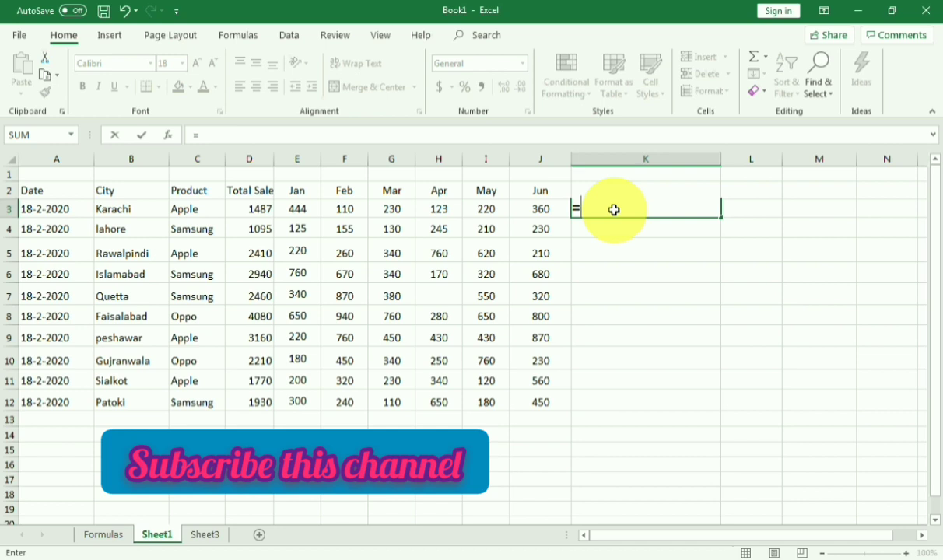
{"action": "type", "text": "sum"}
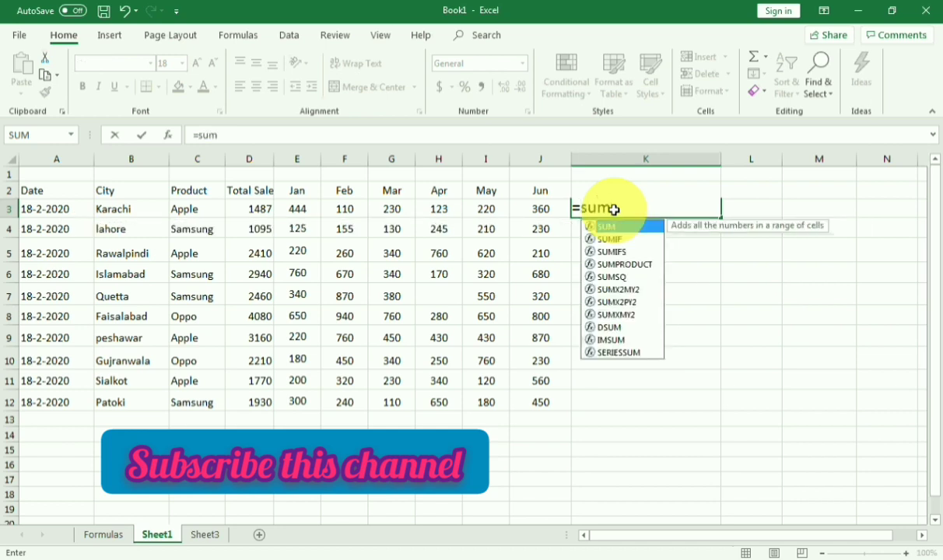
{"action": "type", "text": "("}
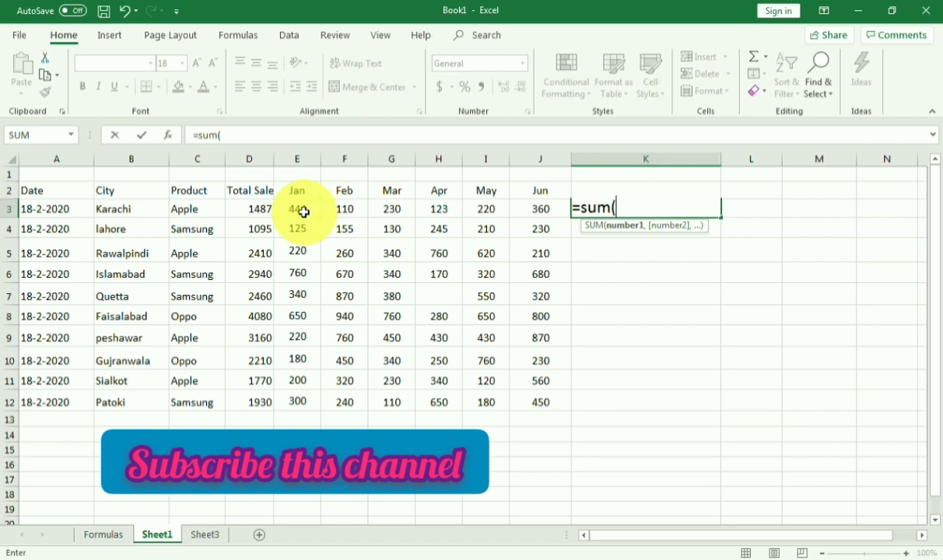
{"action": "left_click", "coordinate": [304, 212]}
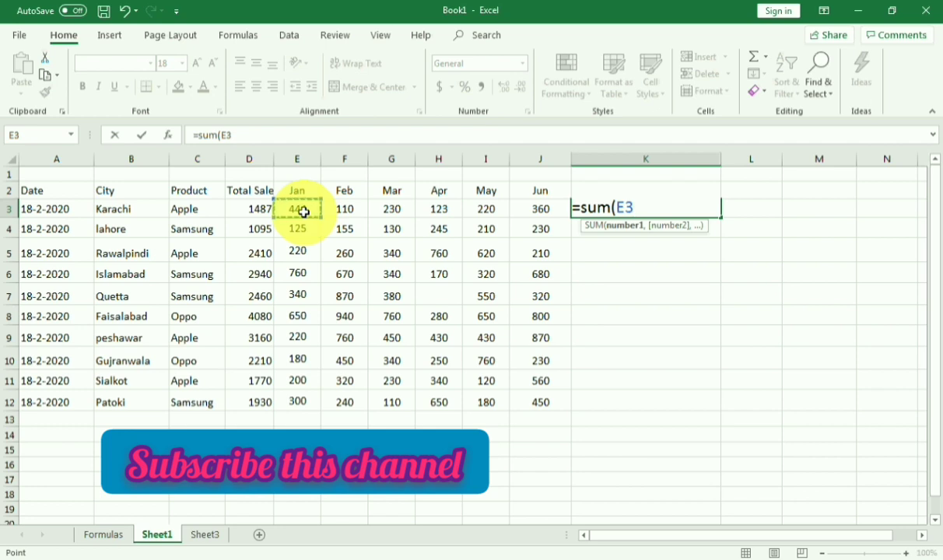
{"action": "type", "text": ","}
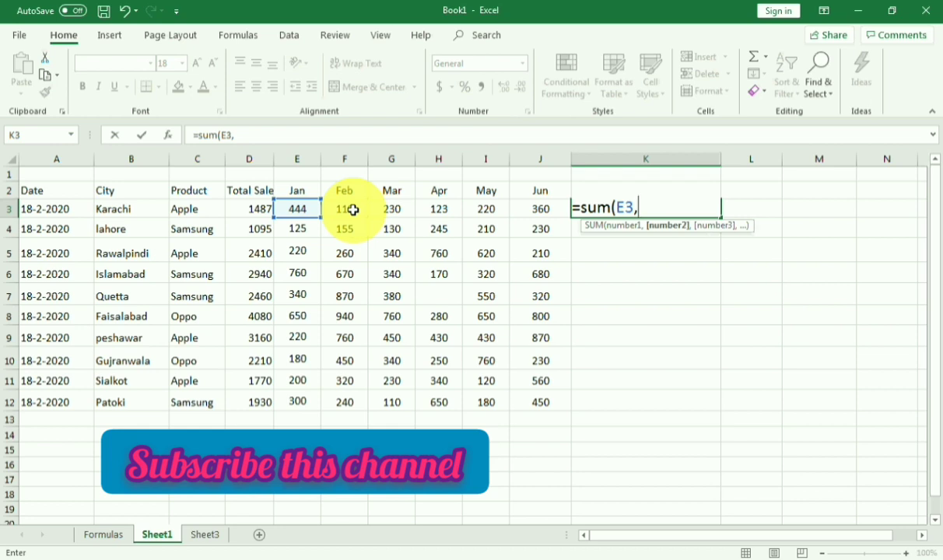
{"action": "left_click", "coordinate": [353, 211]}
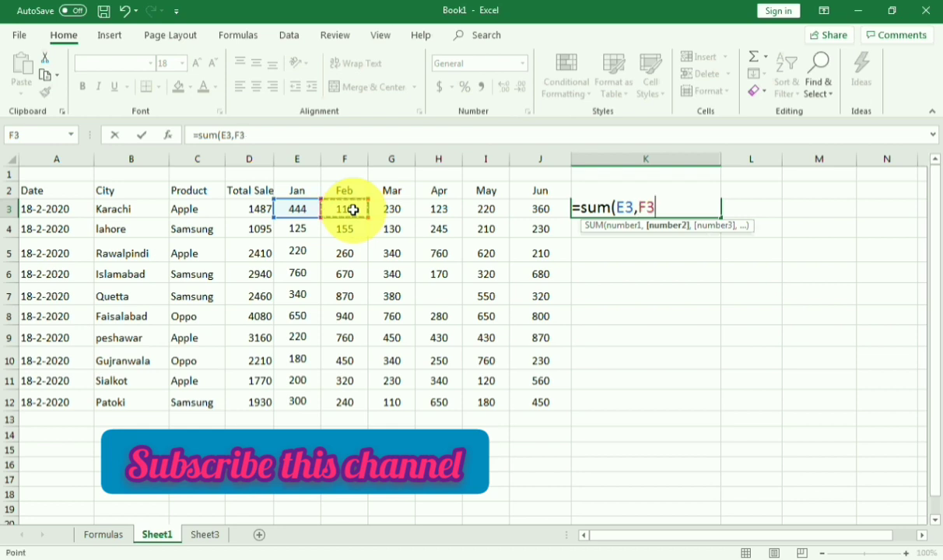
{"action": "type", "text": ")"}
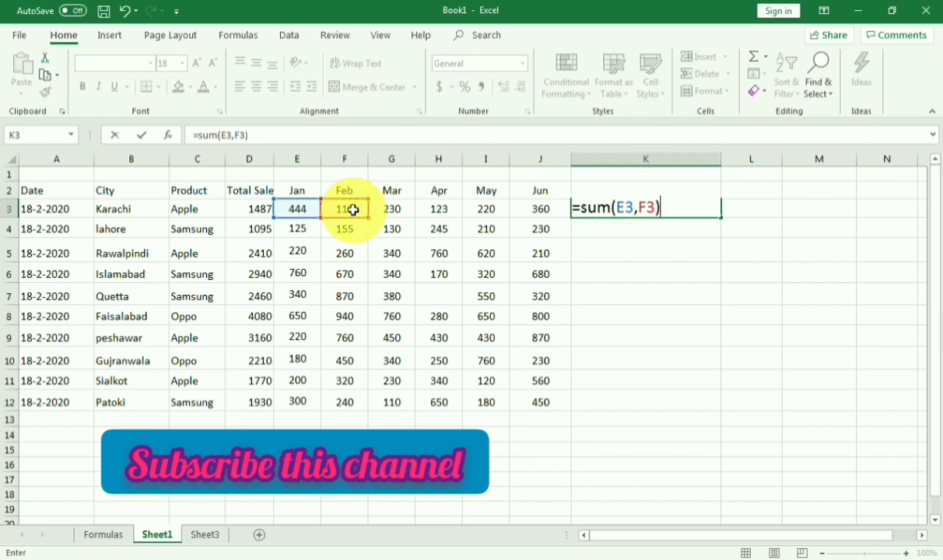
{"action": "key", "text": "Return"}
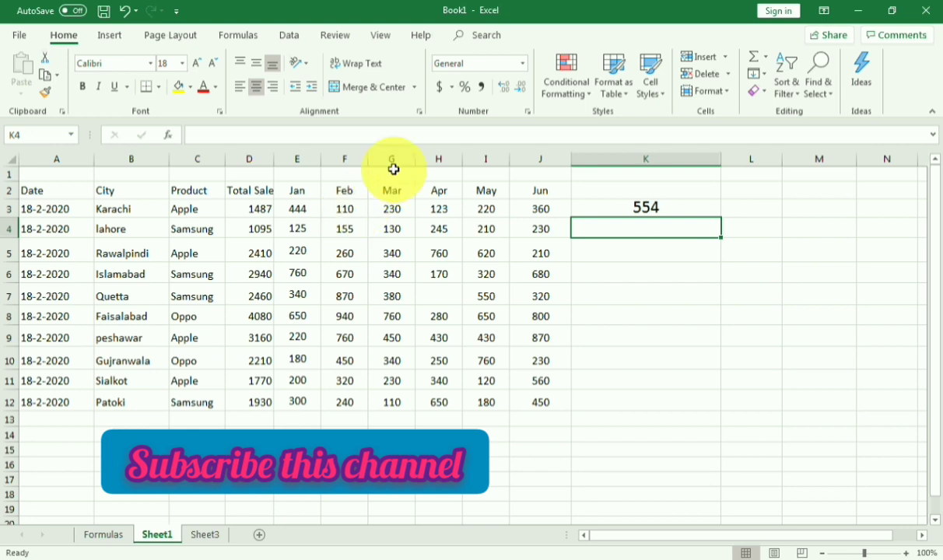
Rewrite K3 as =sum(E3+F3), which still returns 554.
{"action": "left_click", "coordinate": [675, 211]}
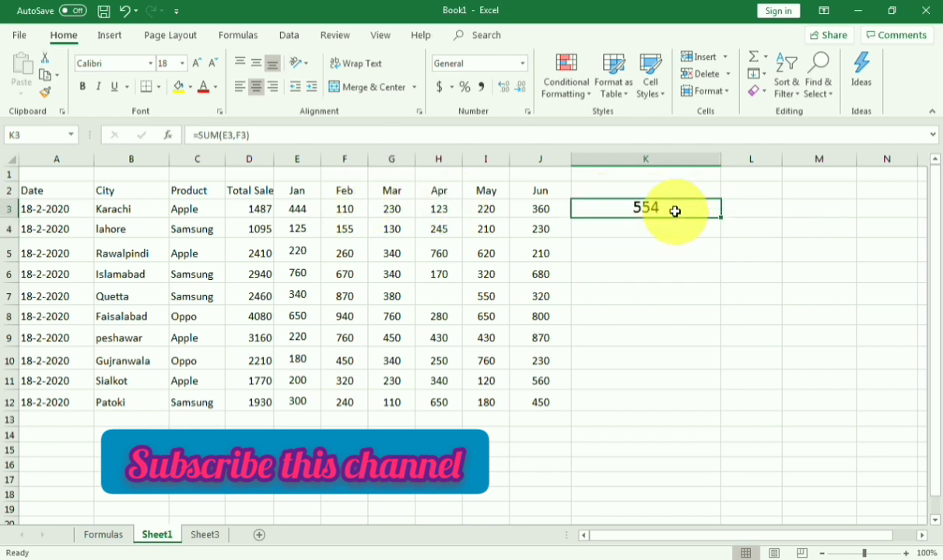
{"action": "type", "text": "="}
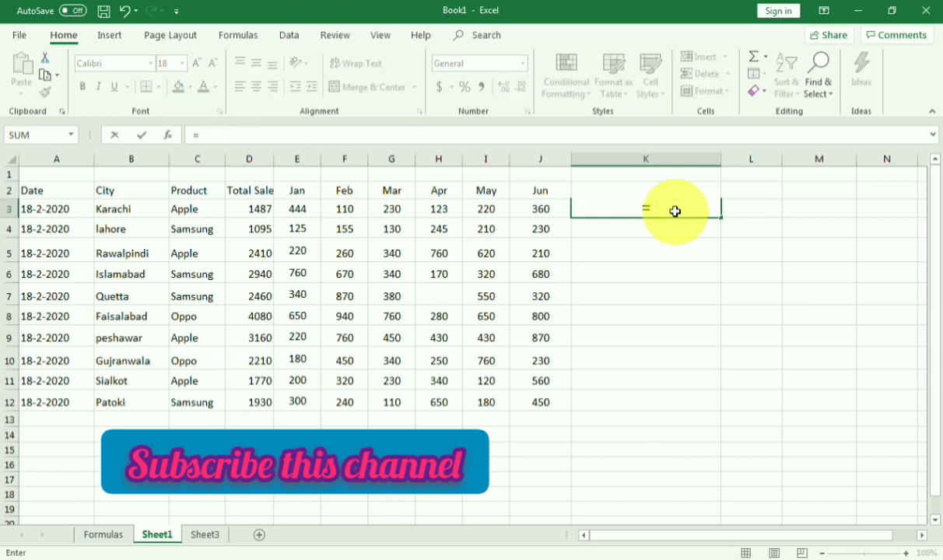
{"action": "type", "text": "sum"}
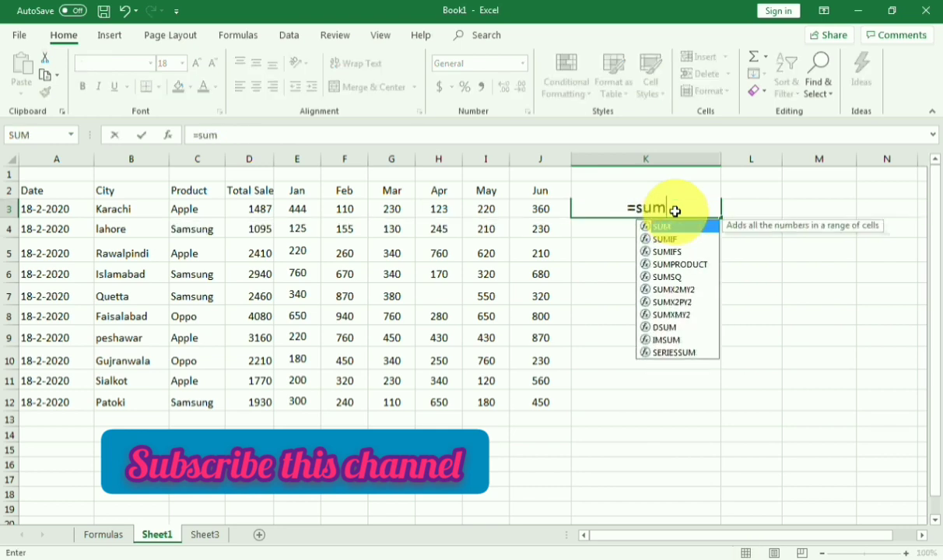
{"action": "type", "text": "("}
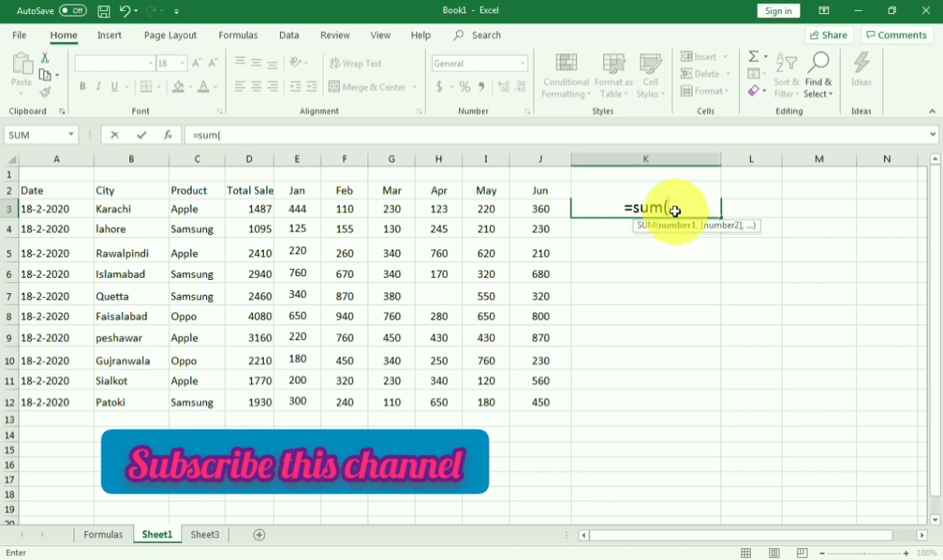
{"action": "left_click", "coordinate": [298, 211]}
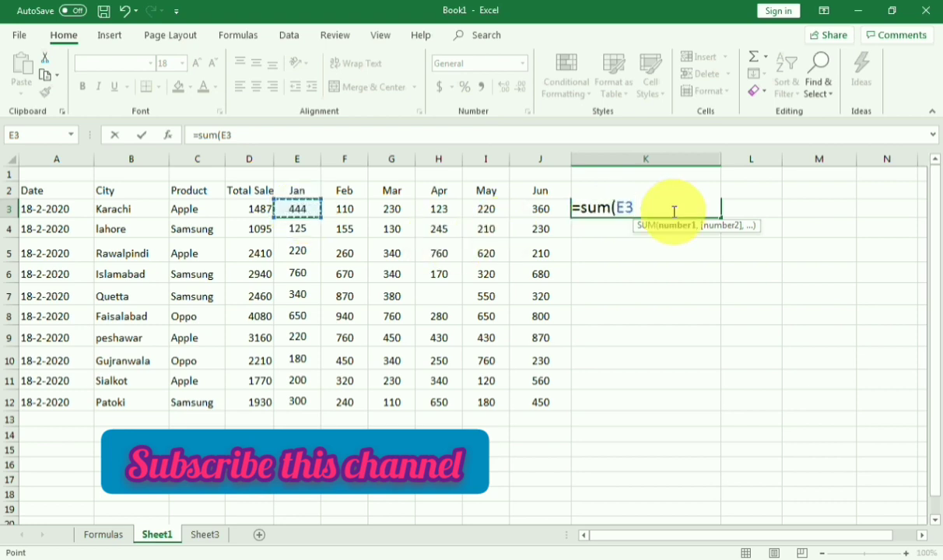
{"action": "type", "text": "+"}
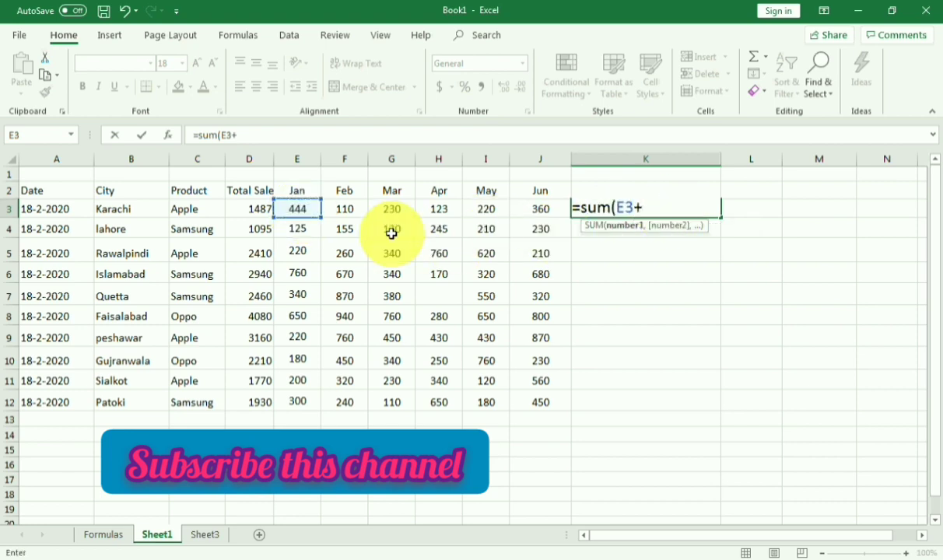
{"action": "left_click", "coordinate": [360, 211]}
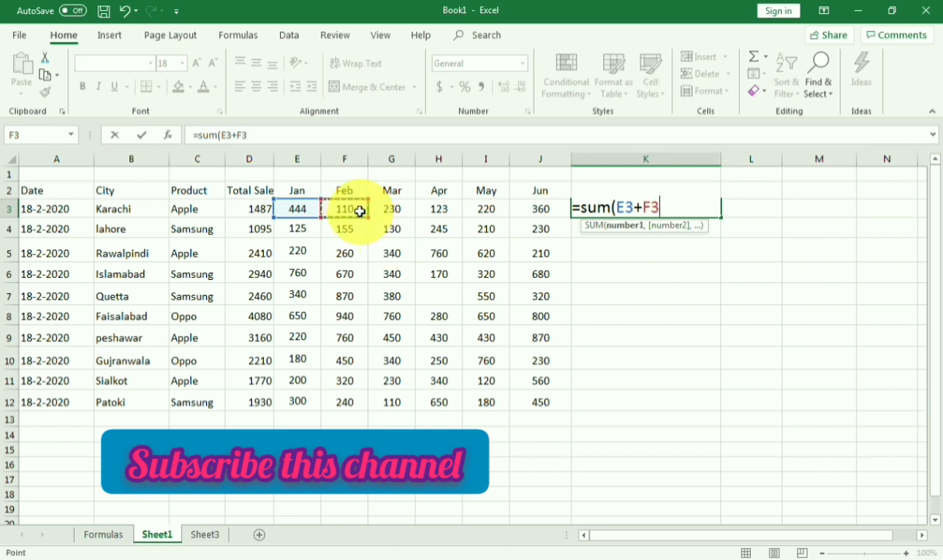
{"action": "type", "text": ")"}
{"action": "key", "text": "Return"}
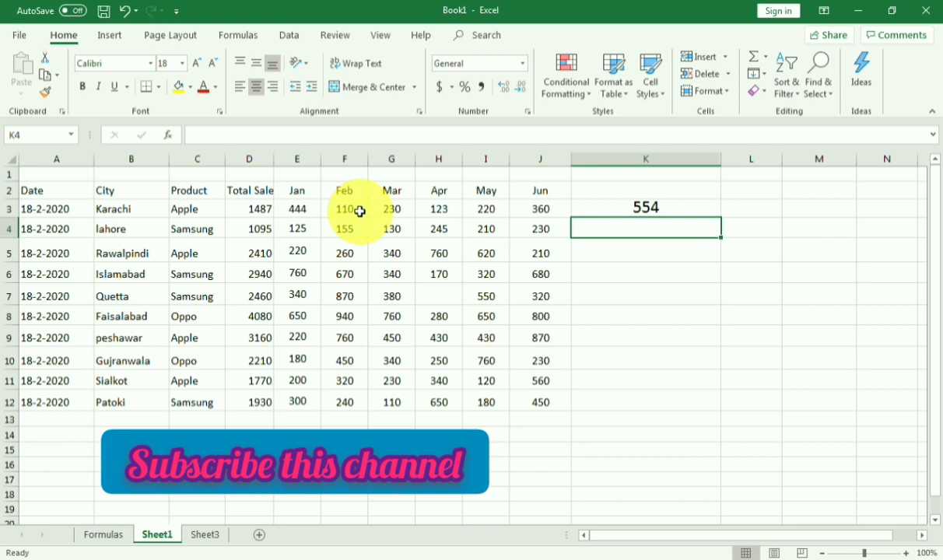
Replace K3 with a SUM over E3:J3, totalling Karachi's Jan–Jun sales to 1487.
{"action": "left_click", "coordinate": [637, 209]}
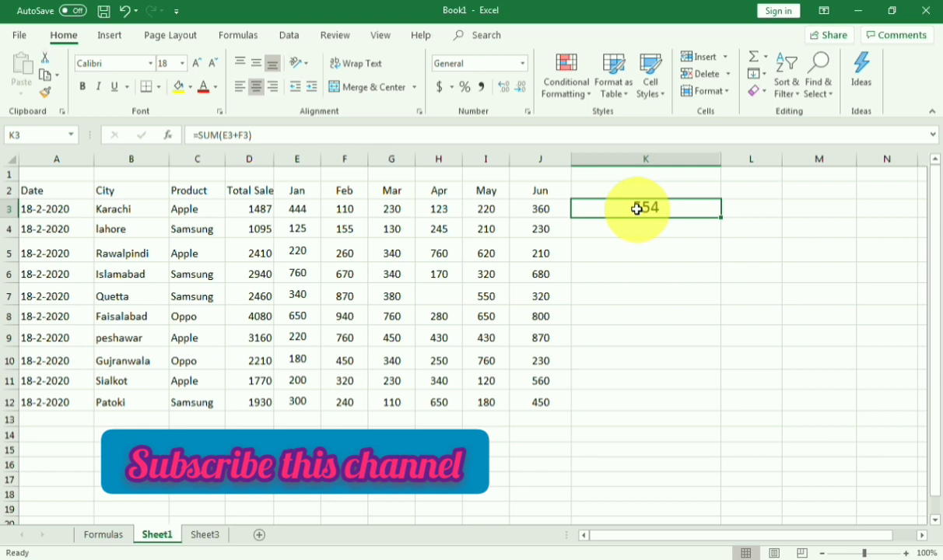
{"action": "type", "text": "=su"}
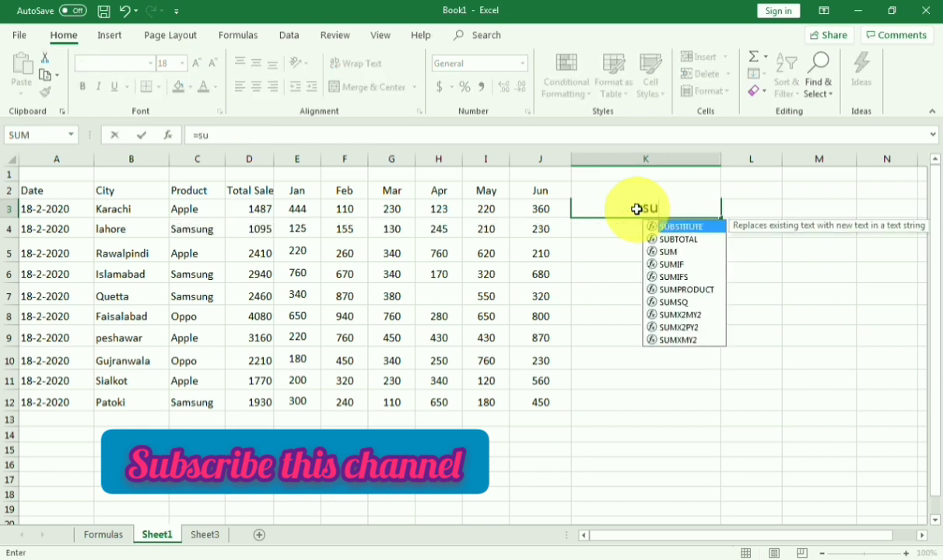
{"action": "type", "text": "m"}
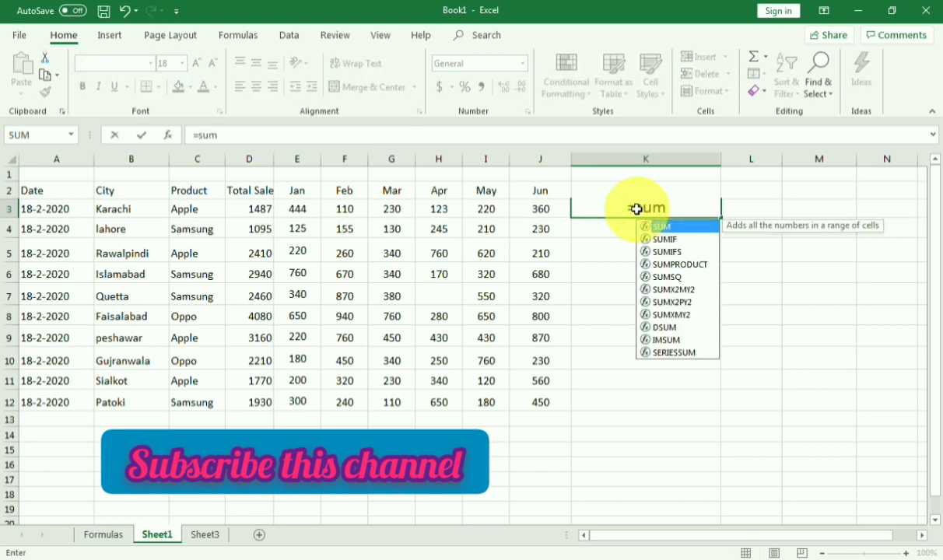
{"action": "type", "text": "("}
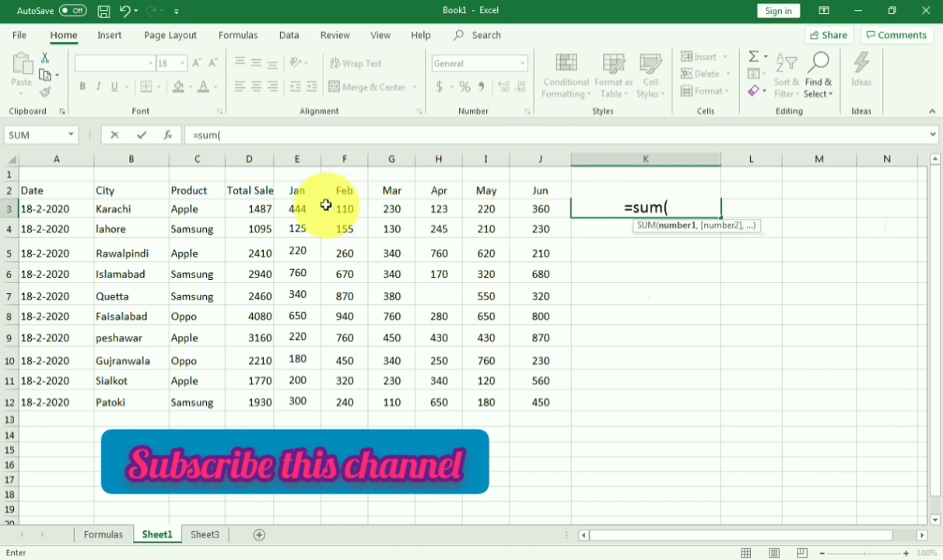
{"action": "left_click", "coordinate": [298, 208]}
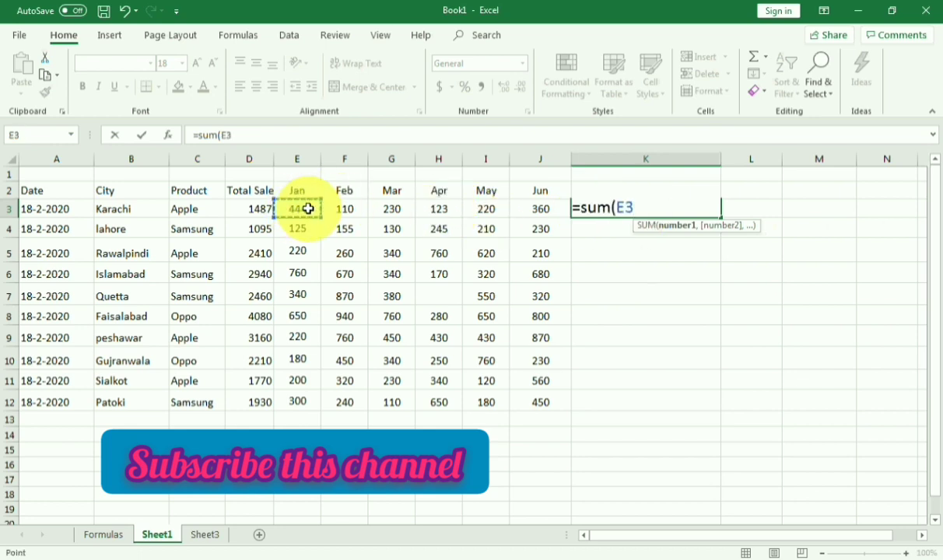
{"action": "left_click_drag", "start_coordinate": [309, 209], "coordinate": [419, 211]}
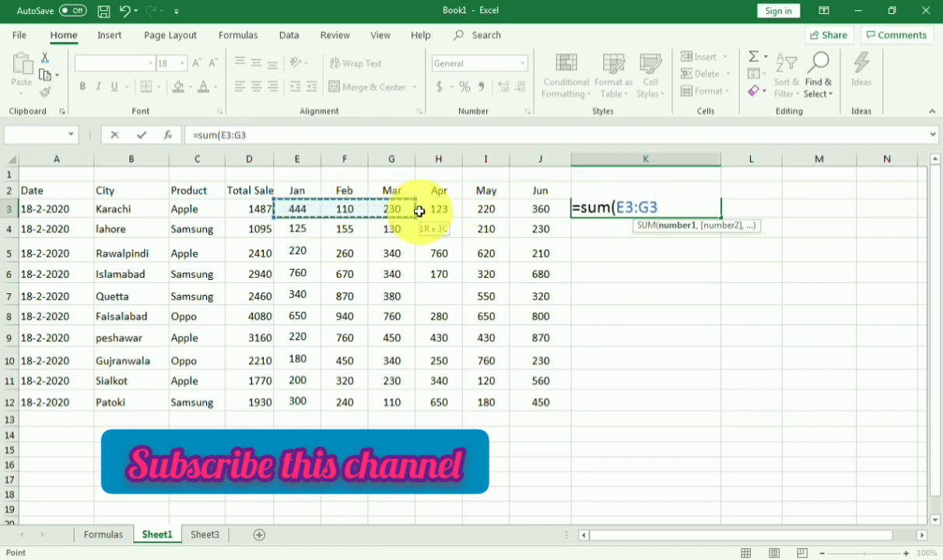
{"action": "left_click_drag", "start_coordinate": [418, 212], "coordinate": [515, 215]}
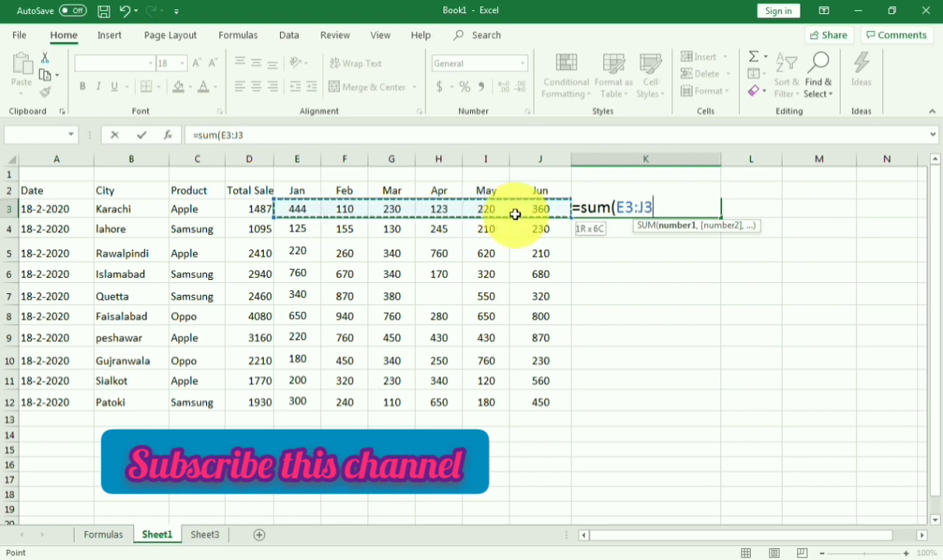
{"action": "left_click", "coordinate": [516, 215]}
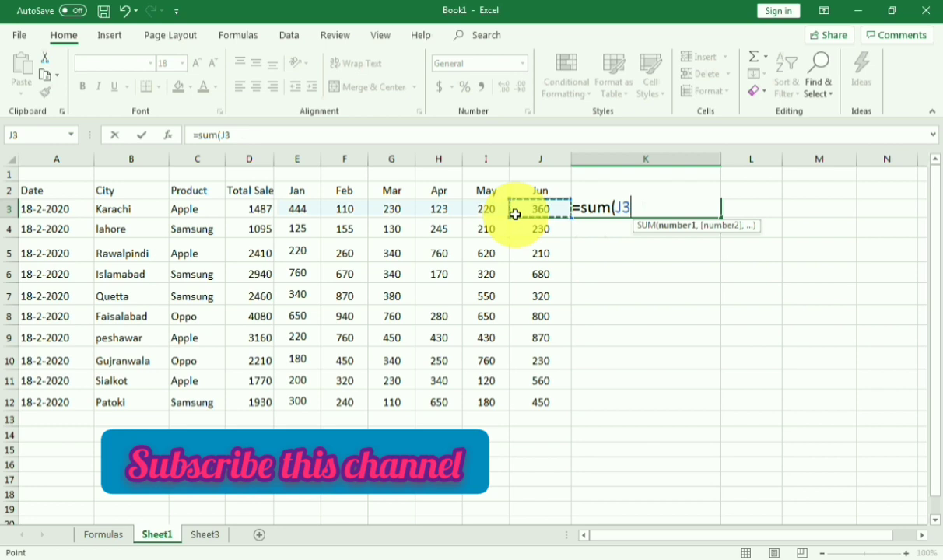
{"action": "mouse_move", "coordinate": [288, 211]}
{"action": "left_mouse_down"}
{"action": "mouse_move", "coordinate": [438, 226]}
{"action": "mouse_move", "coordinate": [550, 208]}
{"action": "left_mouse_up"}
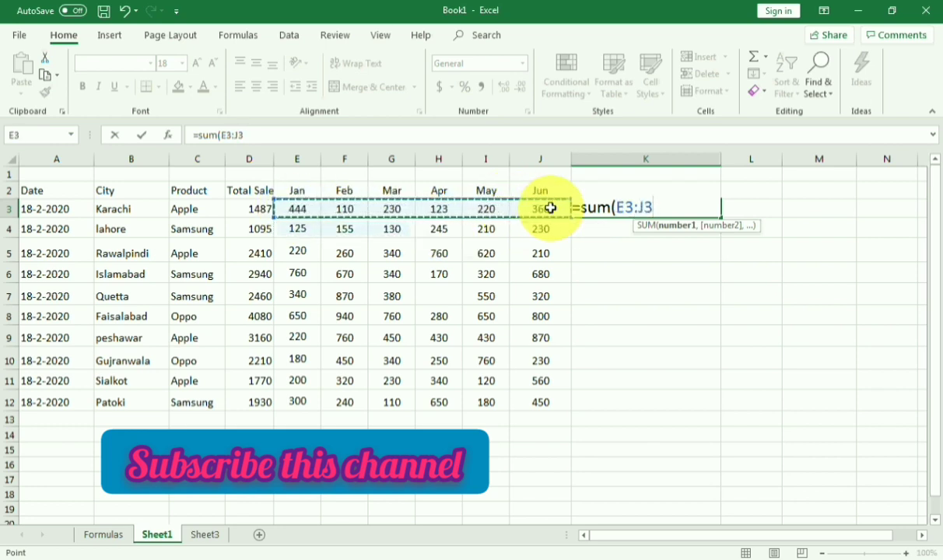
{"action": "type", "text": ")"}
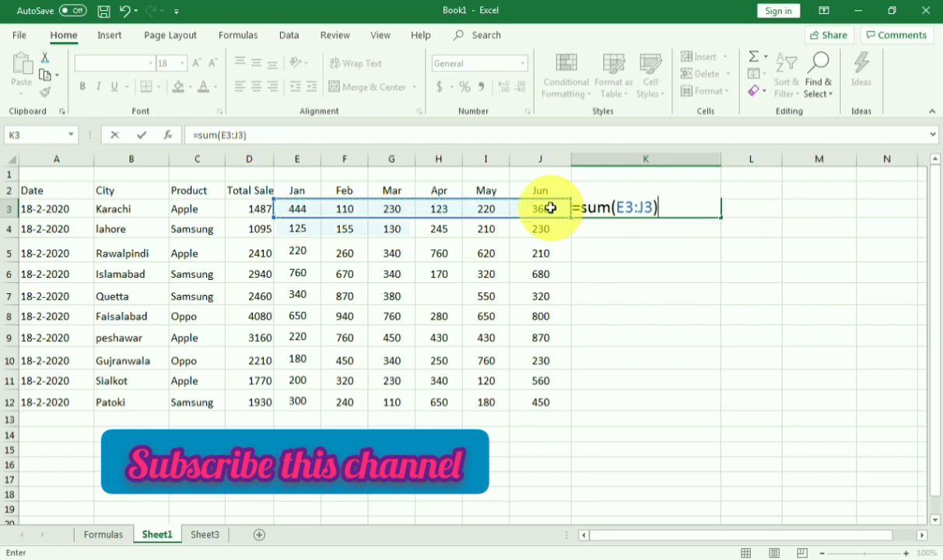
{"action": "key", "text": "Return"}
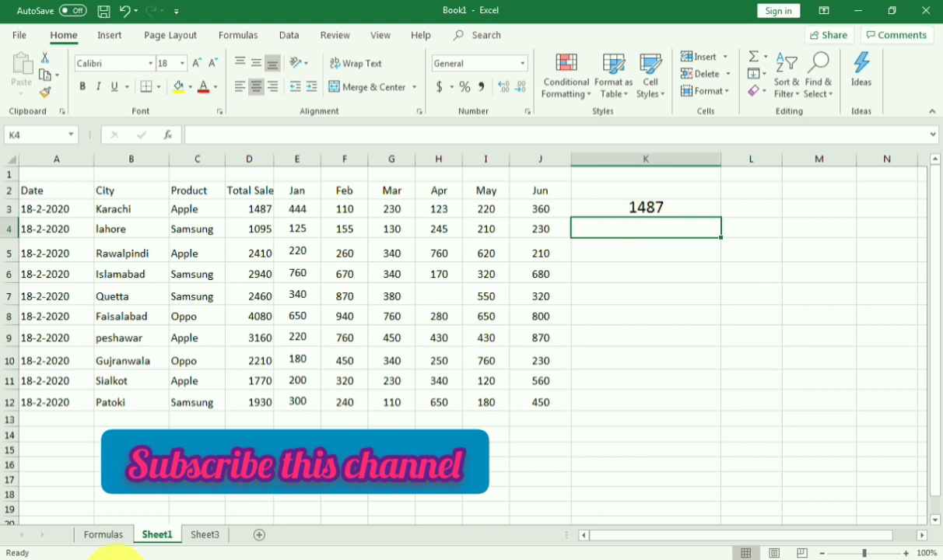
{"action": "mouse_move", "coordinate": [116, 551]}
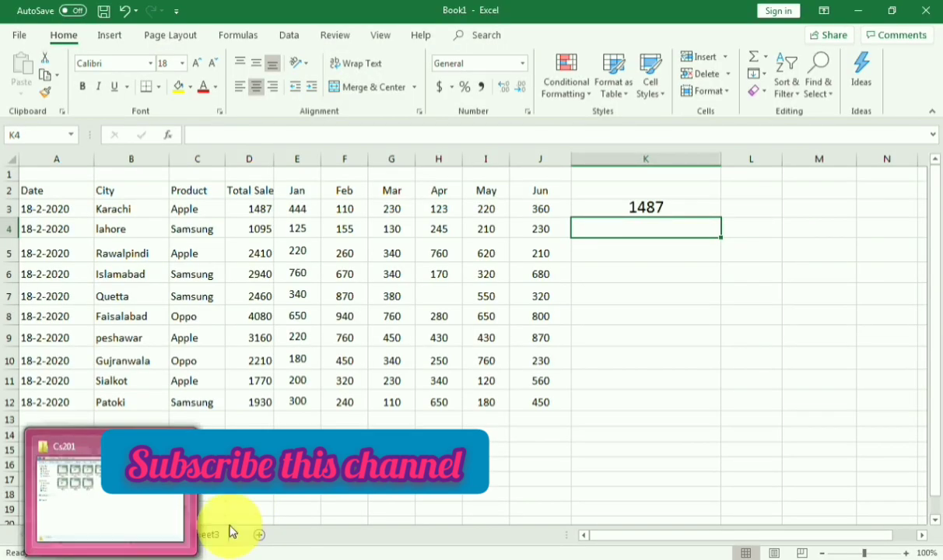
{"action": "left_click", "coordinate": [230, 512]}
{"action": "left_click", "coordinate": [118, 535]}
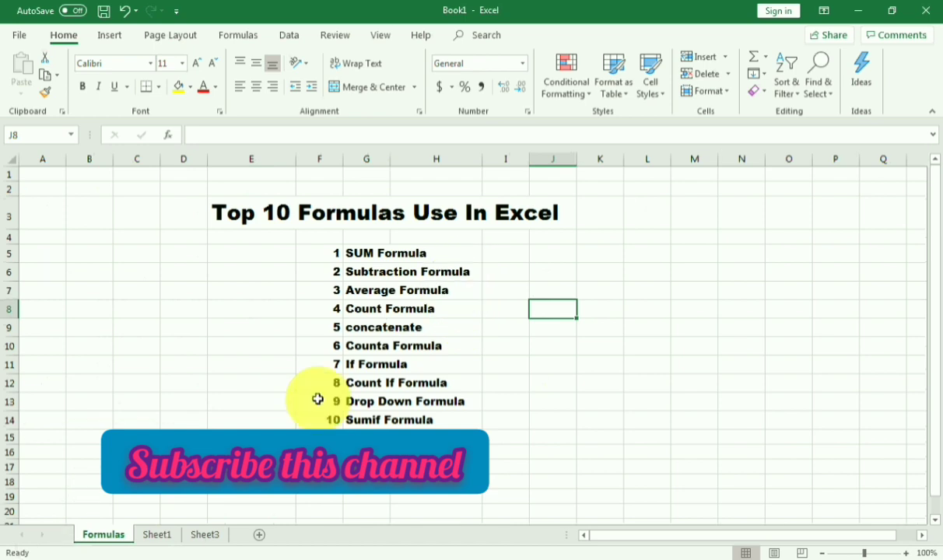
{"action": "left_click", "coordinate": [171, 534]}
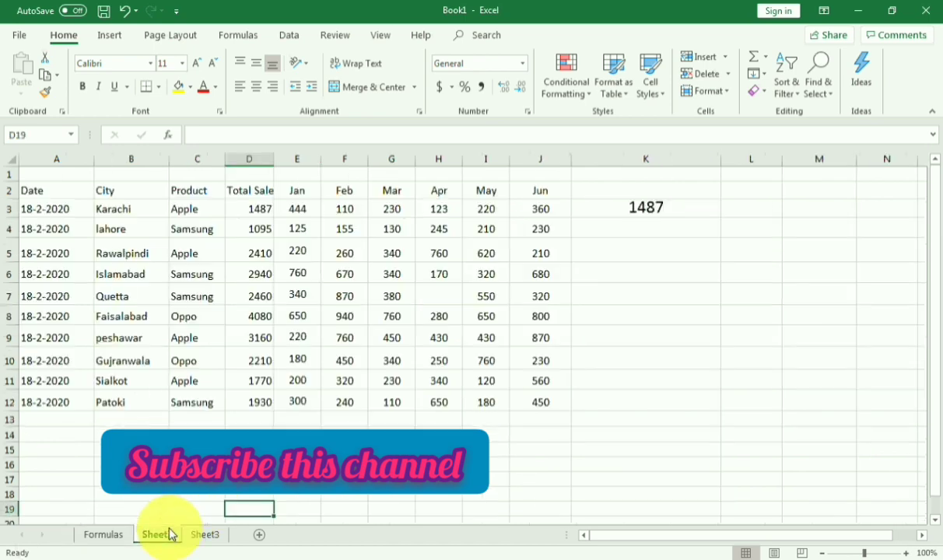
{"action": "left_click", "coordinate": [639, 227]}
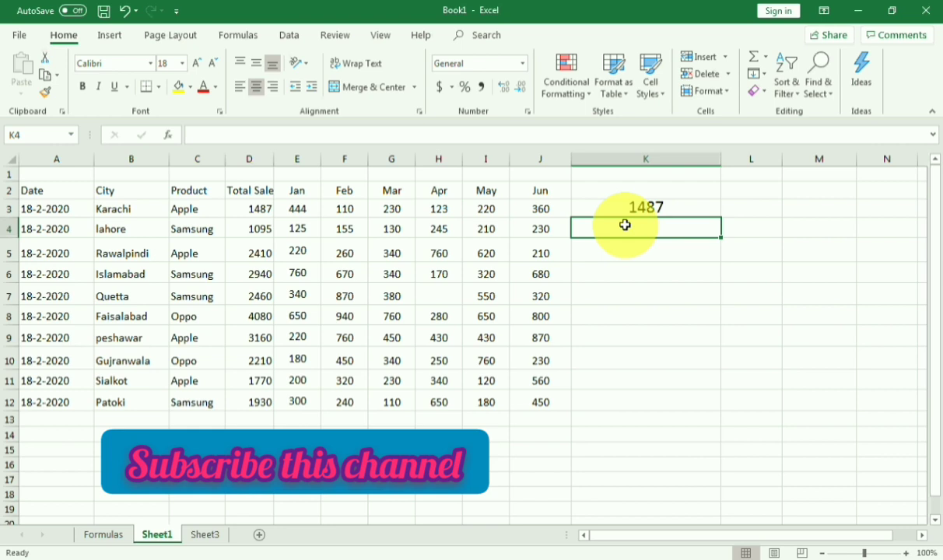
Enter =(F4-G4) in K4, giving Lahore's February minus March difference of 25.
{"action": "type", "text": "=("}
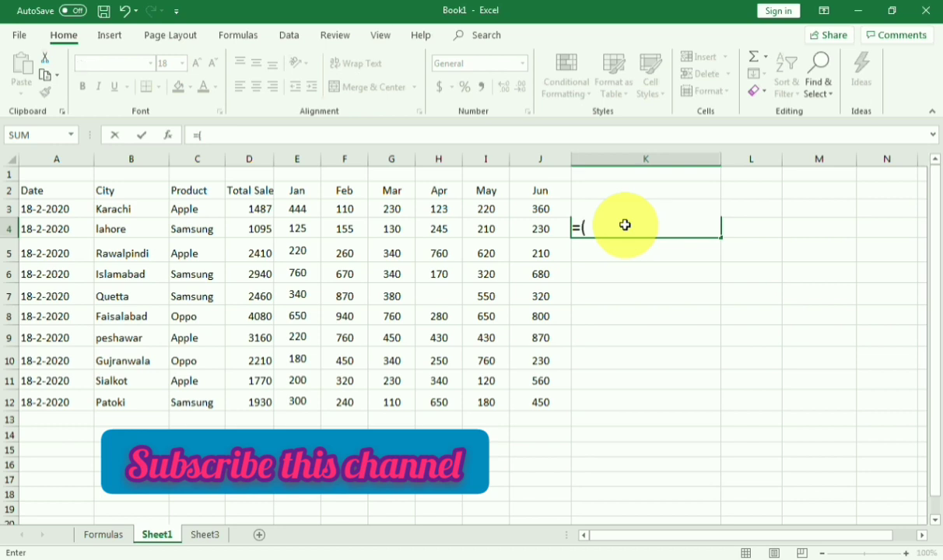
{"action": "left_click", "coordinate": [352, 235]}
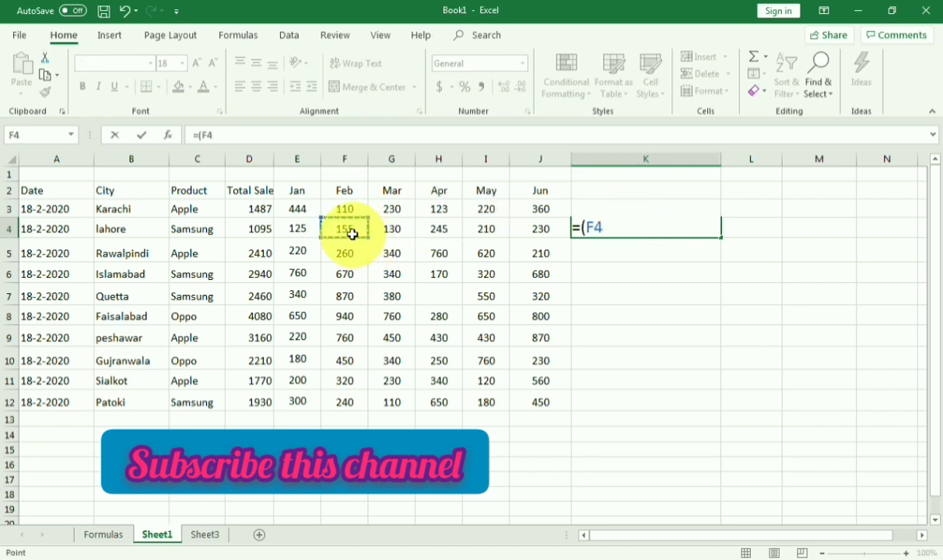
{"action": "type", "text": "-"}
{"action": "left_click", "coordinate": [389, 229]}
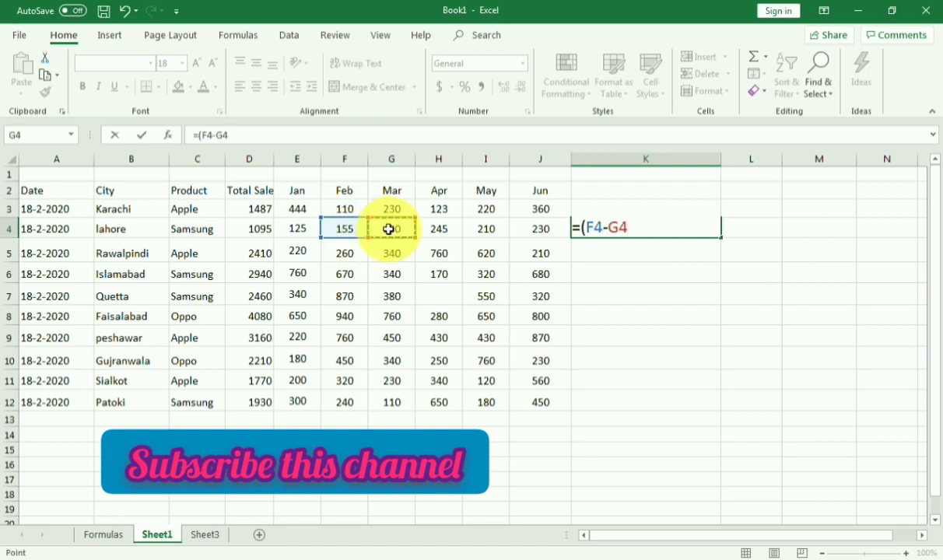
{"action": "type", "text": ")"}
{"action": "key", "text": "Return"}
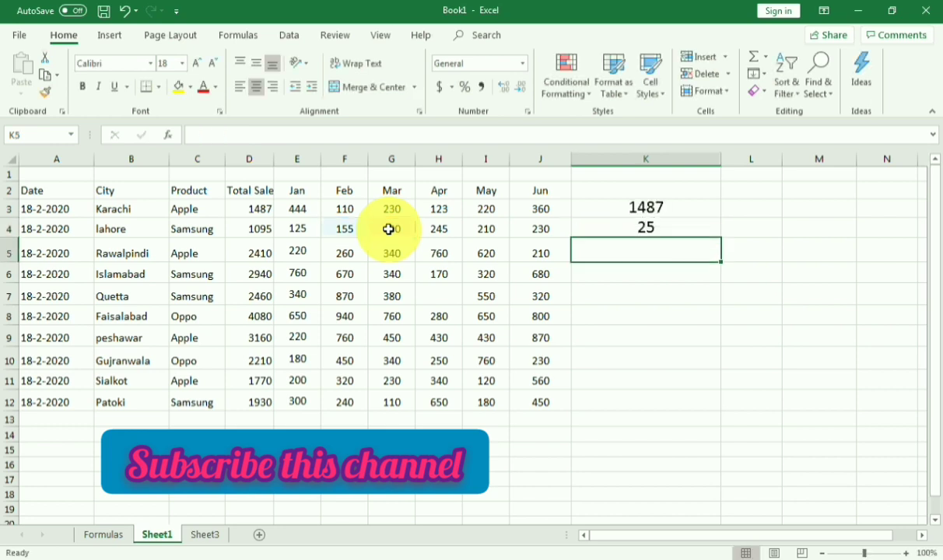
{"action": "left_click", "coordinate": [104, 536]}
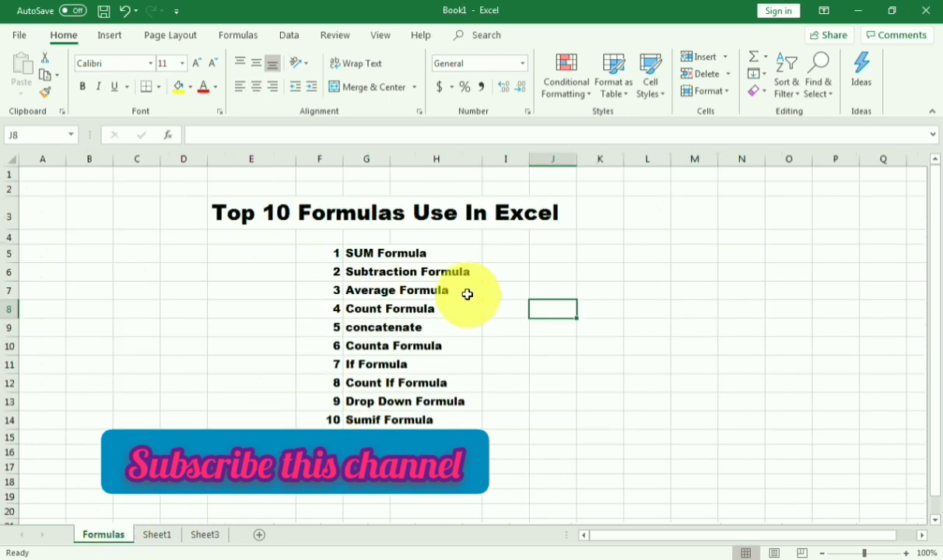
{"action": "left_click", "coordinate": [156, 538]}
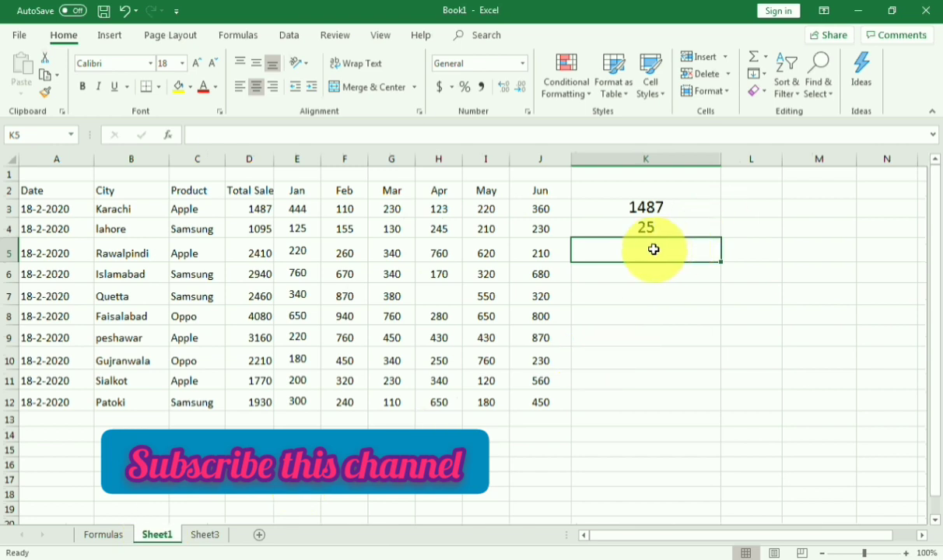
Enter =average(F5,G5) in K5, showing Rawalpindi's February–March average of 300.
{"action": "type", "text": "="}
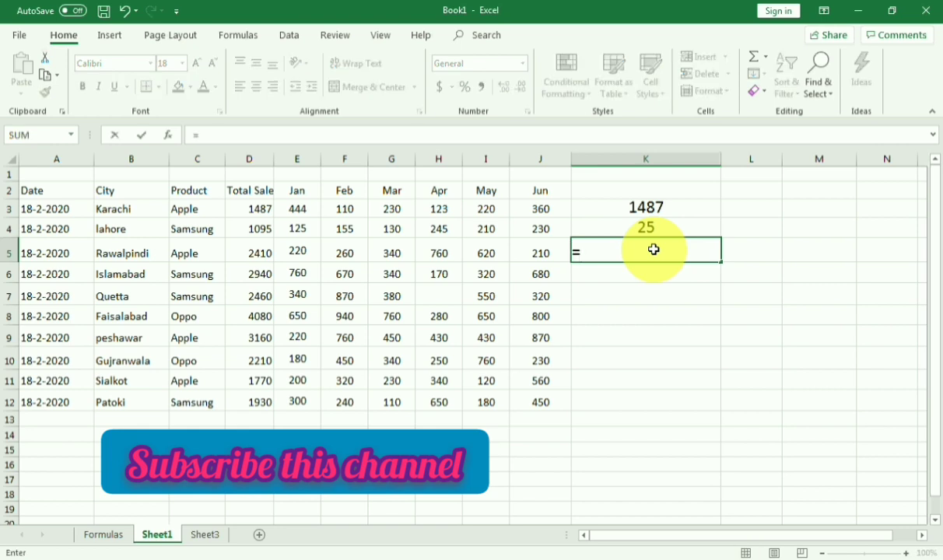
{"action": "type", "text": "aver"}
{"action": "type", "text": "a"}
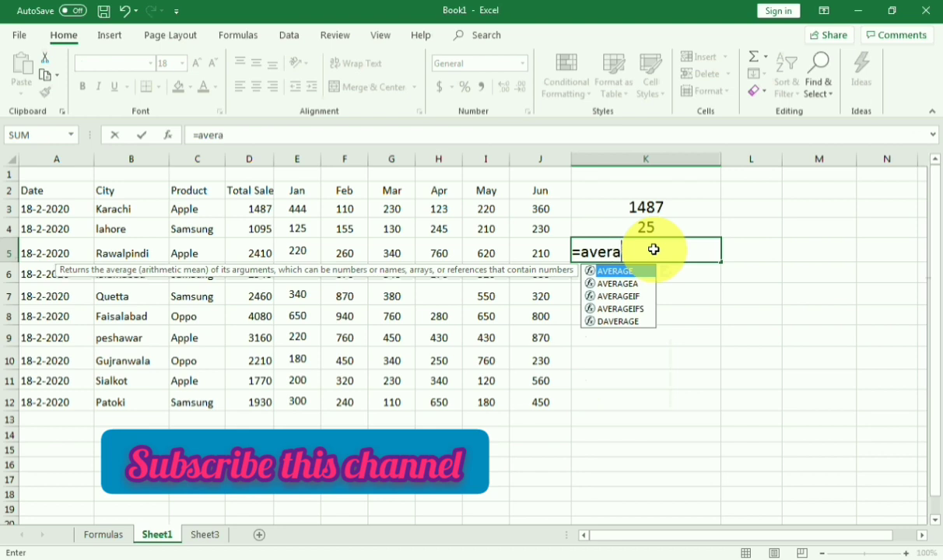
{"action": "type", "text": "ge"}
{"action": "type", "text": "("}
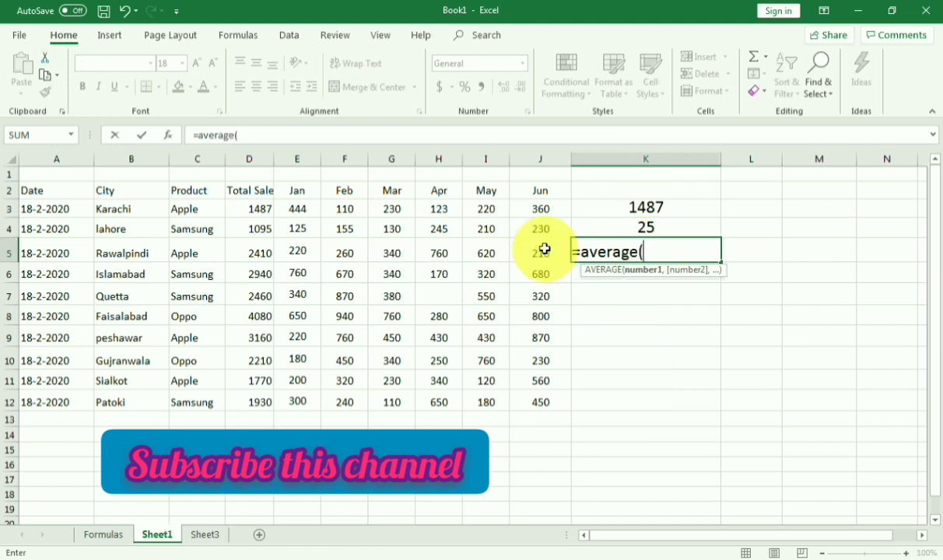
{"action": "left_click", "coordinate": [351, 254]}
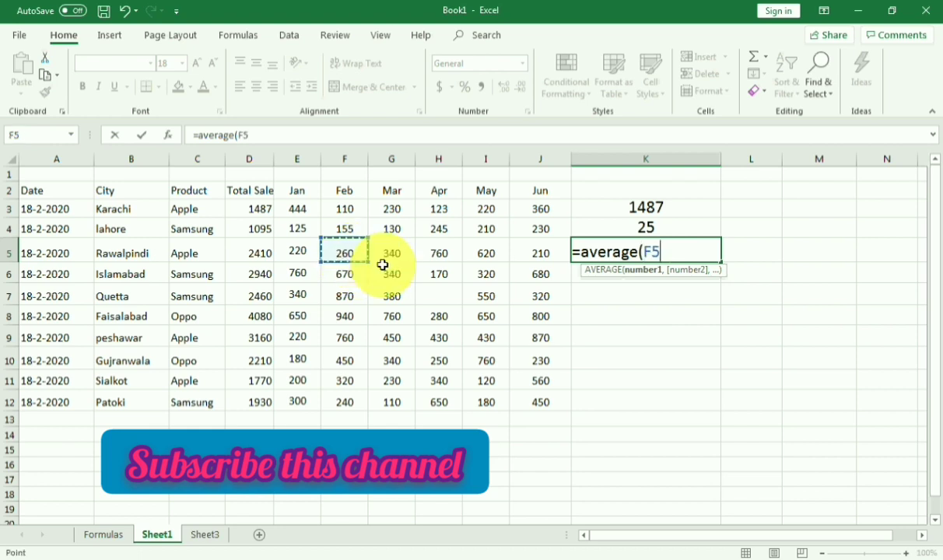
{"action": "type", "text": ","}
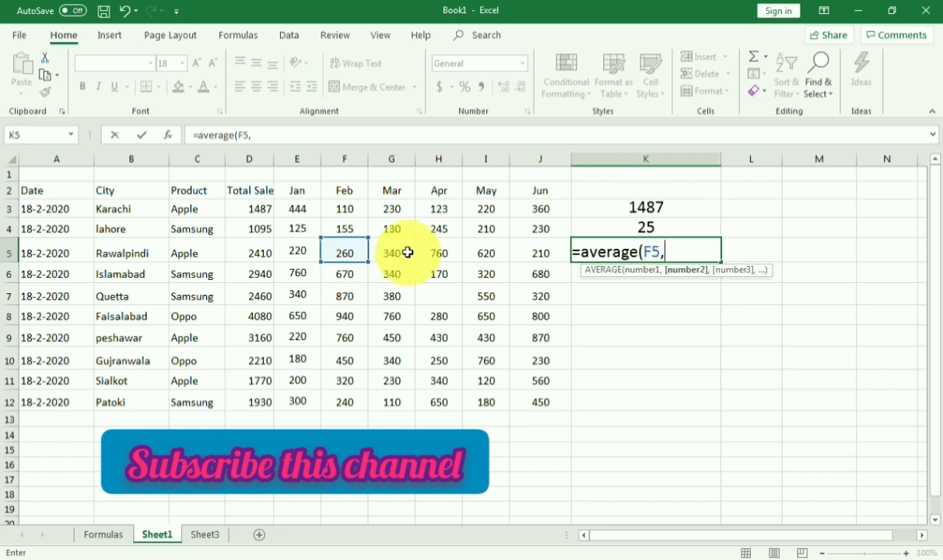
{"action": "left_click", "coordinate": [404, 253]}
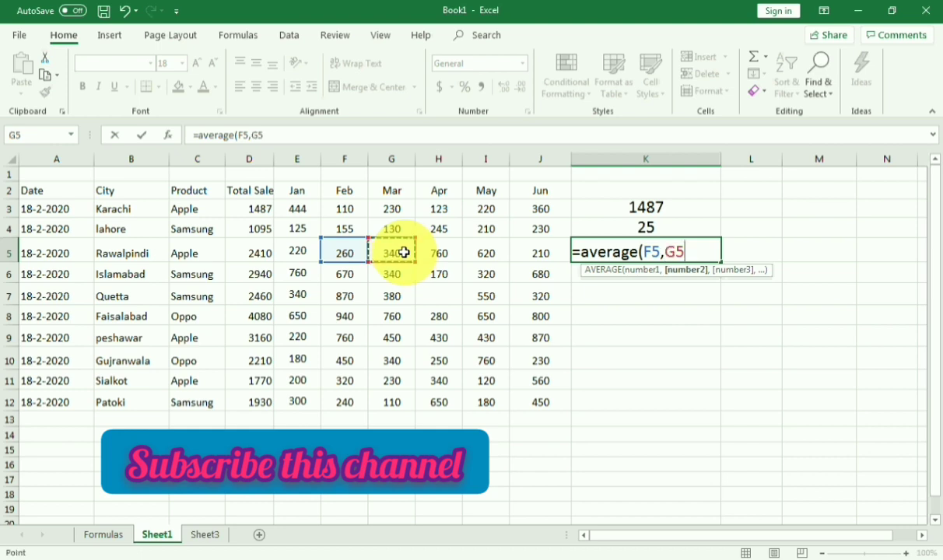
{"action": "type", "text": ")"}
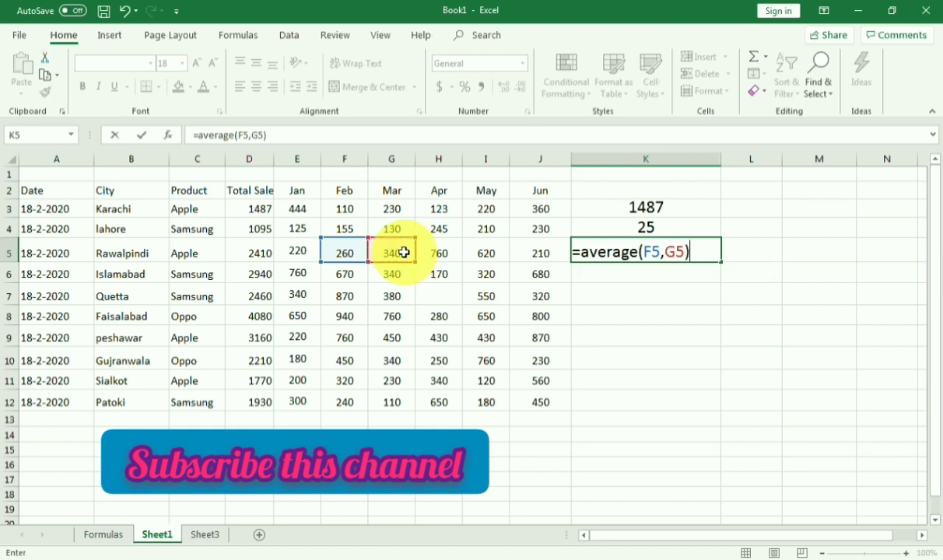
{"action": "key", "text": "Return"}
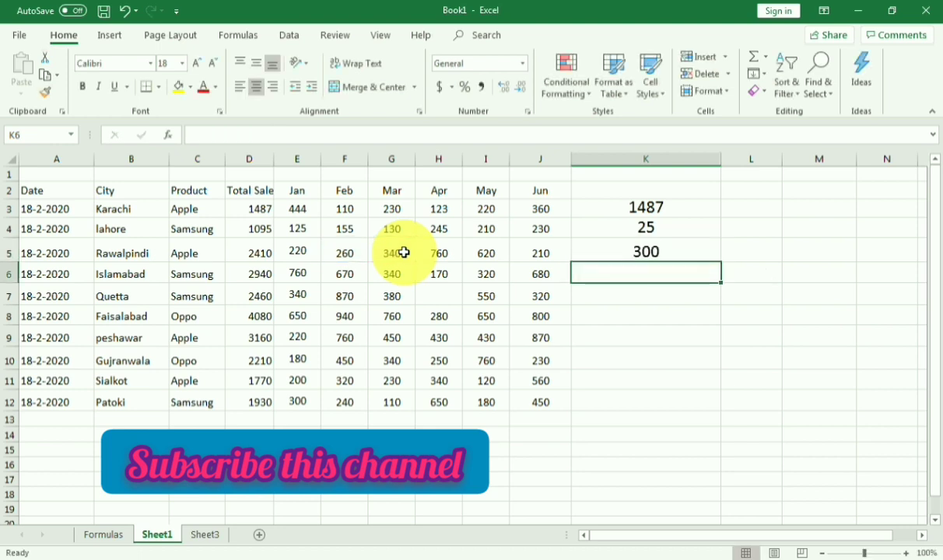
Glance at the Formulas sheet, then back on Sheet1 begin a formula with = in K6.
{"action": "left_click", "coordinate": [105, 535]}
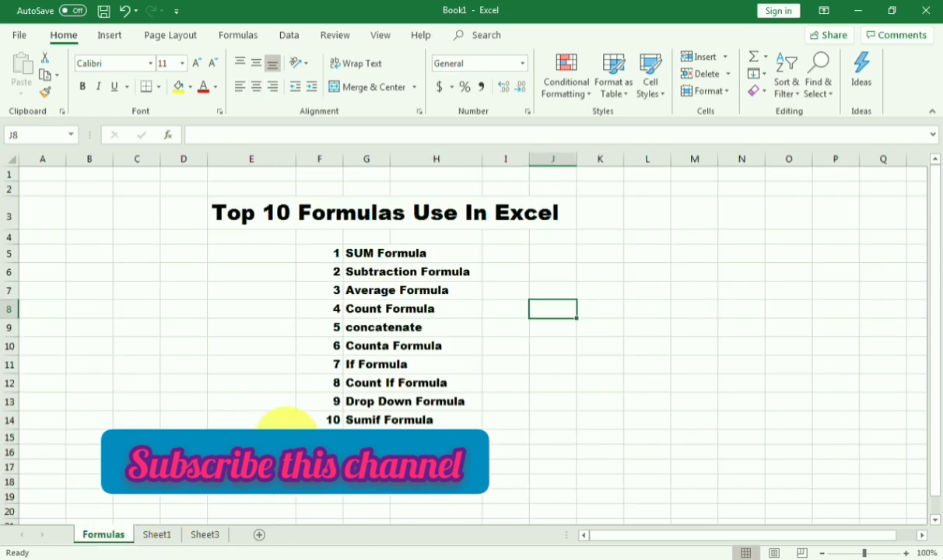
{"action": "left_click", "coordinate": [167, 540]}
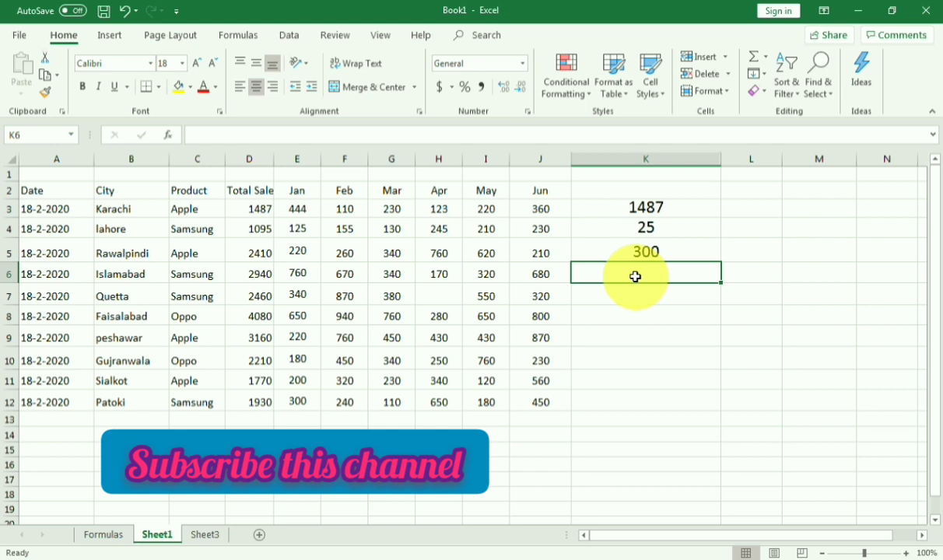
{"action": "type", "text": "="}
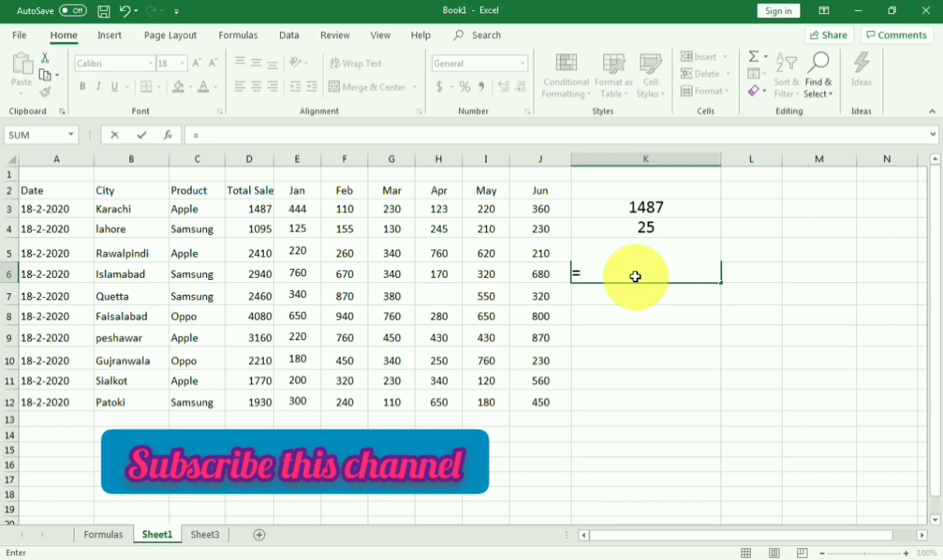
Complete K6 as a COUNT over A6:J6, counting 7 numeric entries in the Islamabad row.
{"action": "type", "text": "cou"}
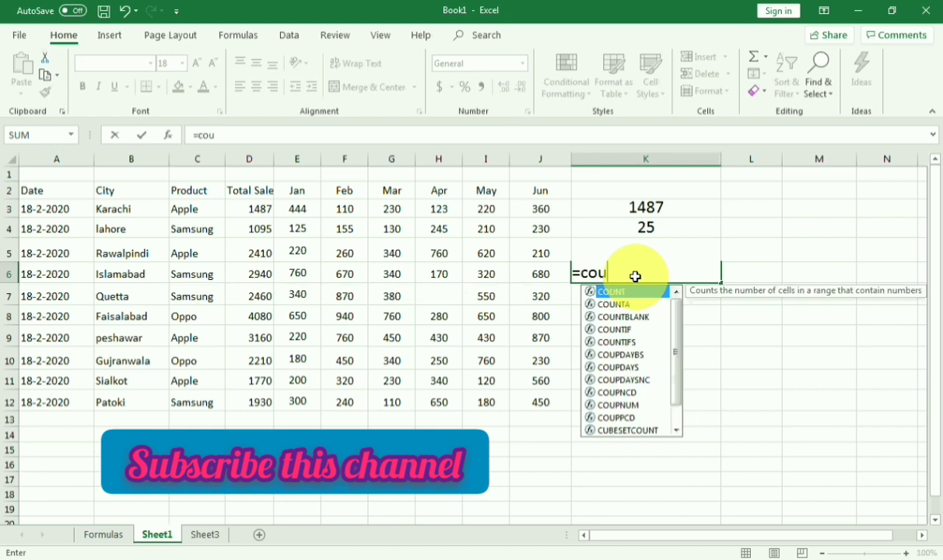
{"action": "type", "text": "nt"}
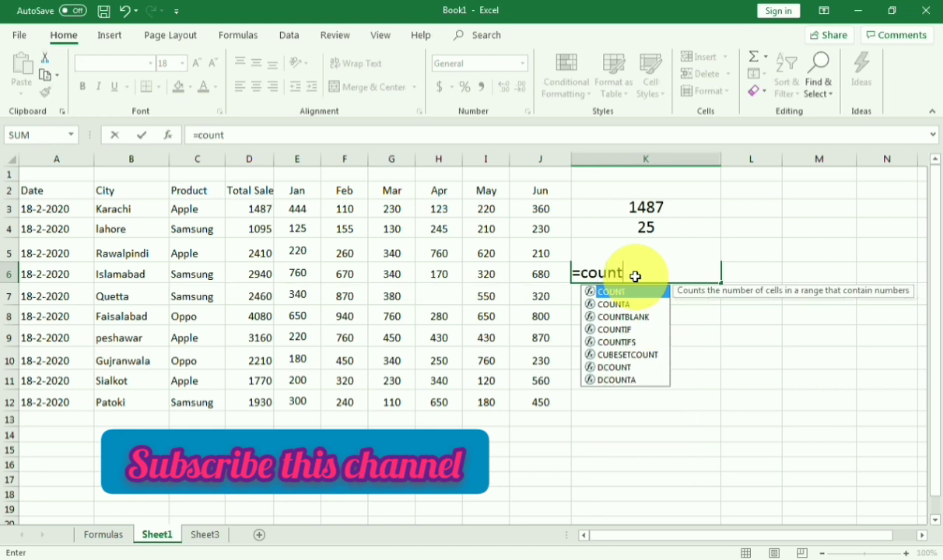
{"action": "type", "text": "("}
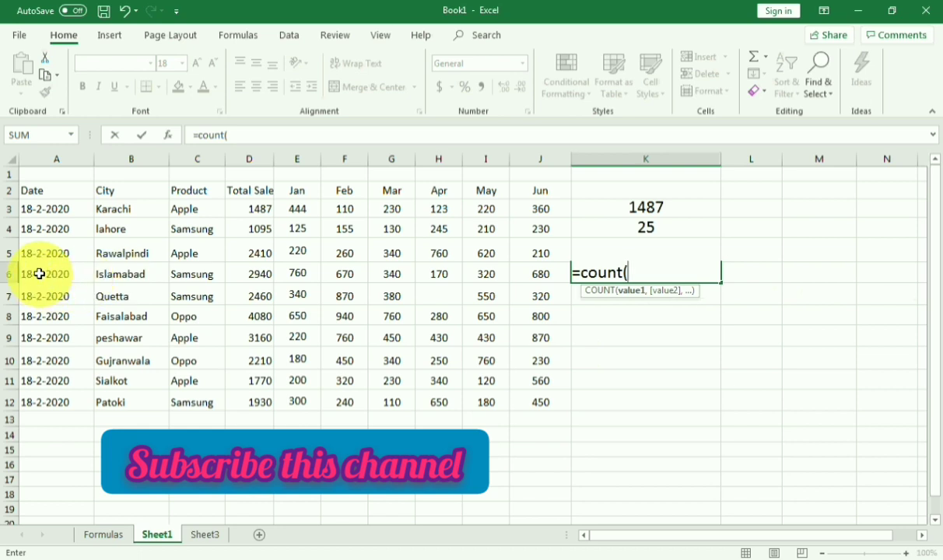
{"action": "left_click_drag", "start_coordinate": [41, 275], "coordinate": [539, 278]}
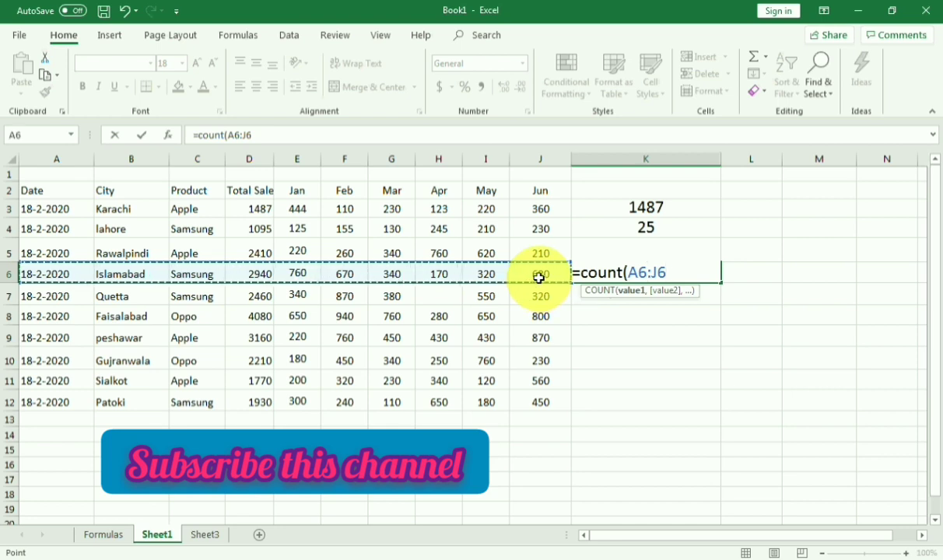
{"action": "type", "text": ")"}
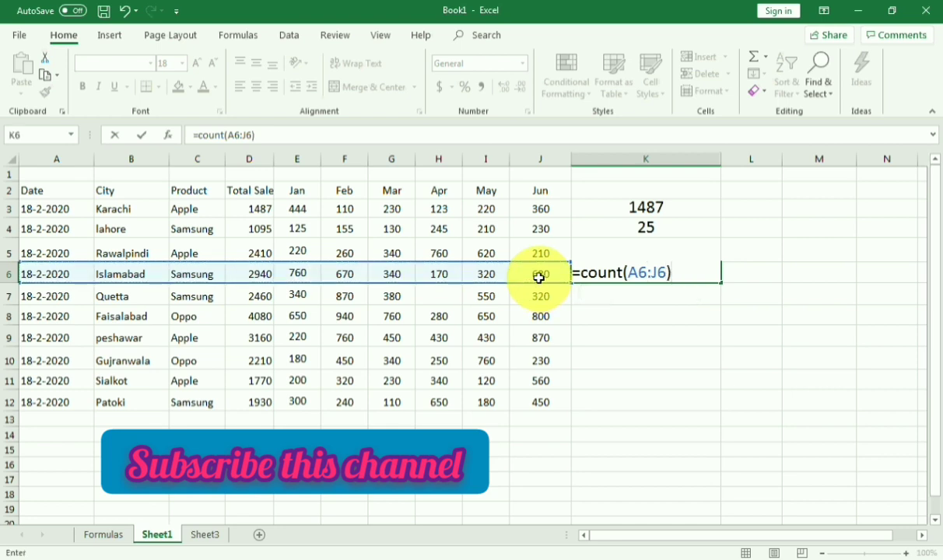
{"action": "key", "text": "Return"}
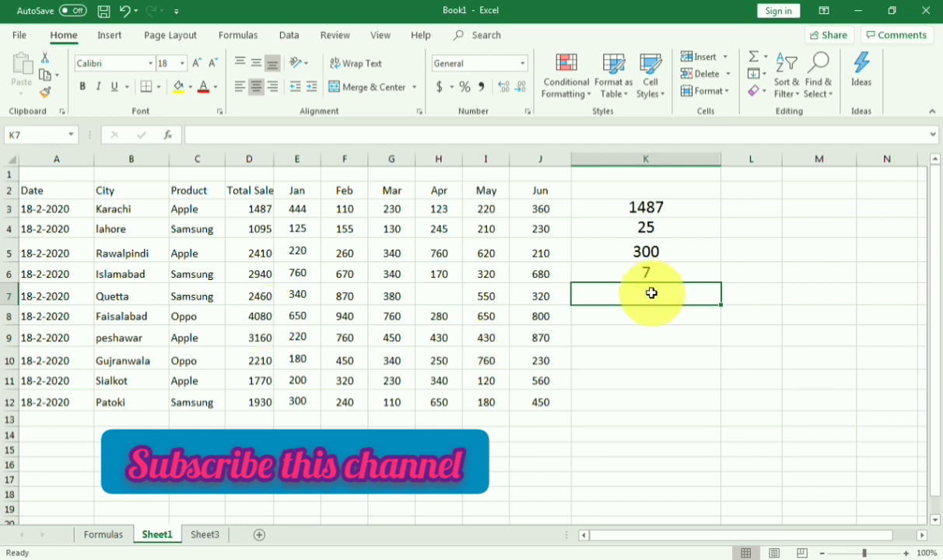
Check the Formulas sheet's list, then back on Sheet1 begin a formula with = in K7.
{"action": "left_click", "coordinate": [109, 536]}
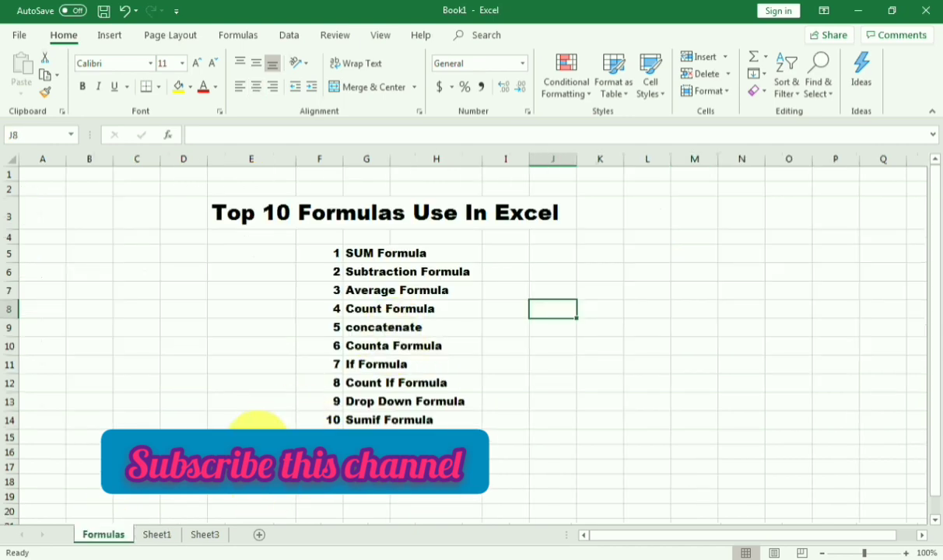
{"action": "left_click", "coordinate": [158, 538]}
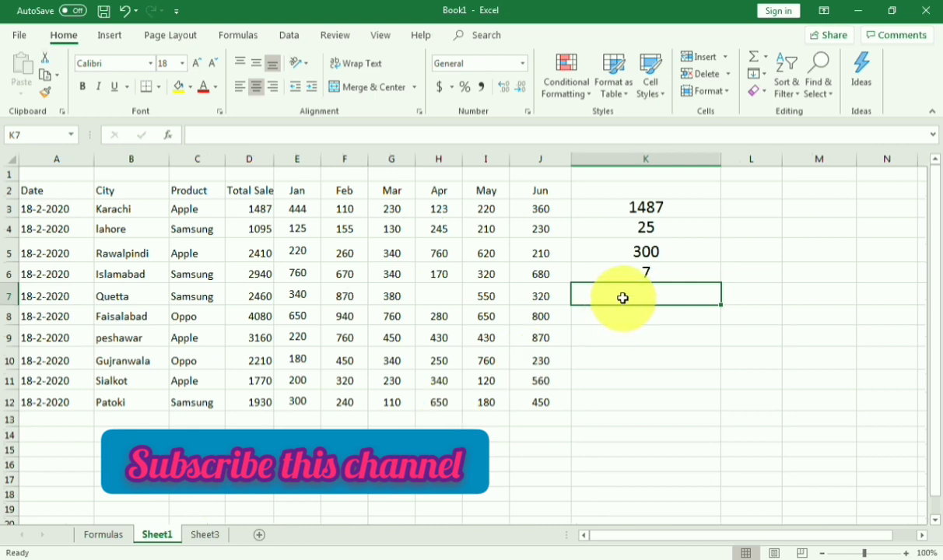
{"action": "type", "text": "="}
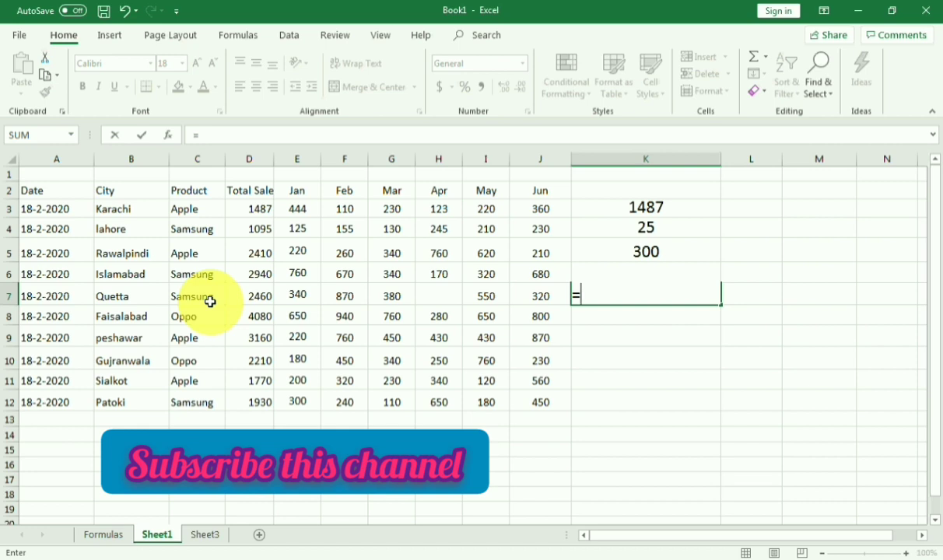
Enter =CONCATENATE(B7,C7) in K7 so it shows QuettaSamsung.
{"action": "type", "text": "conc"}
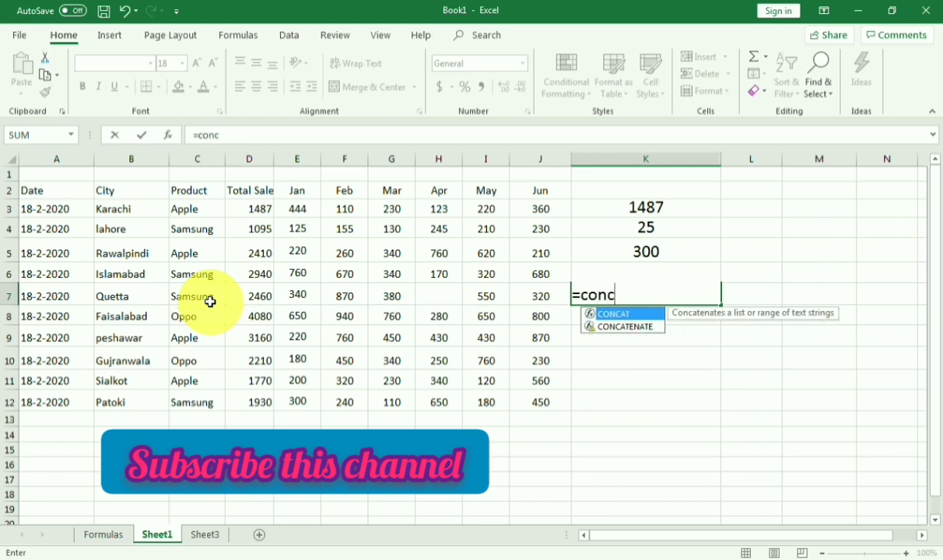
{"action": "type", "text": "ate"}
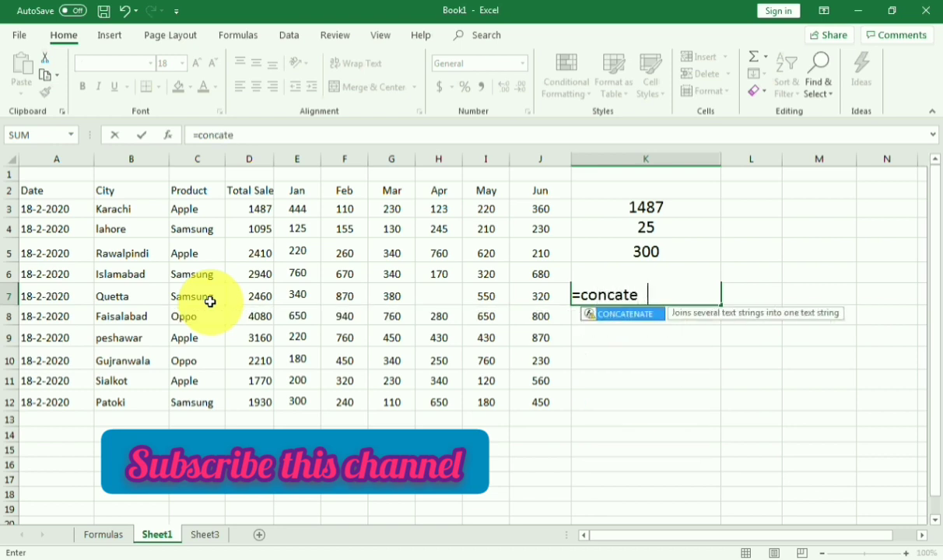
{"action": "type", "text": "nate"}
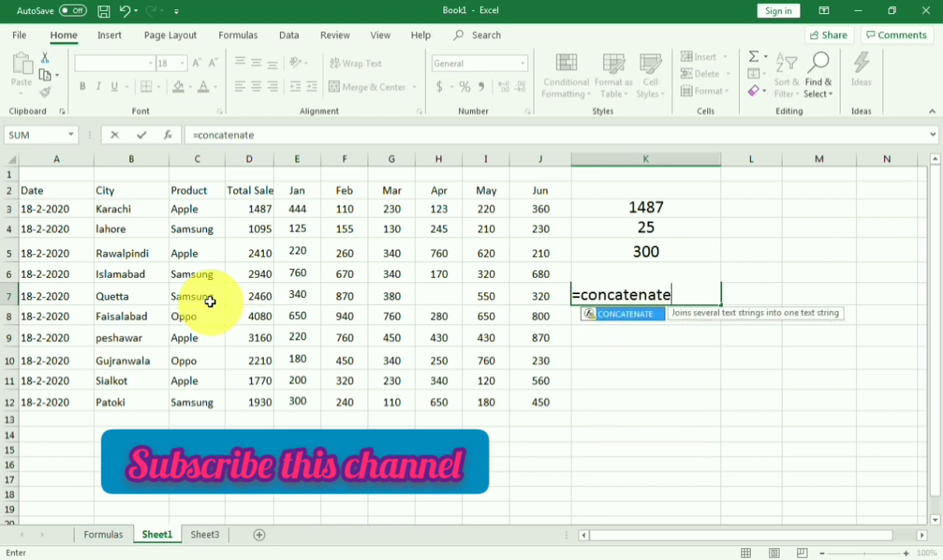
{"action": "type", "text": "("}
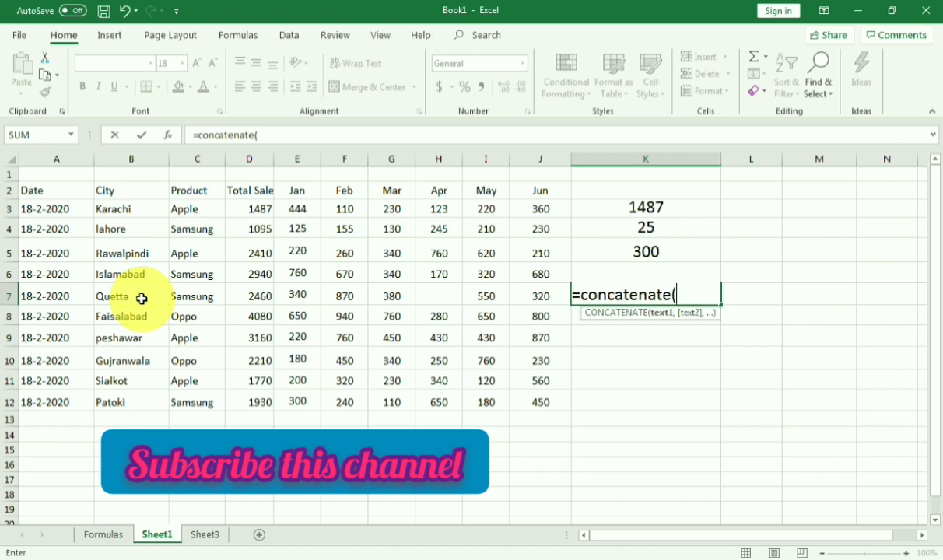
{"action": "left_click", "coordinate": [142, 299]}
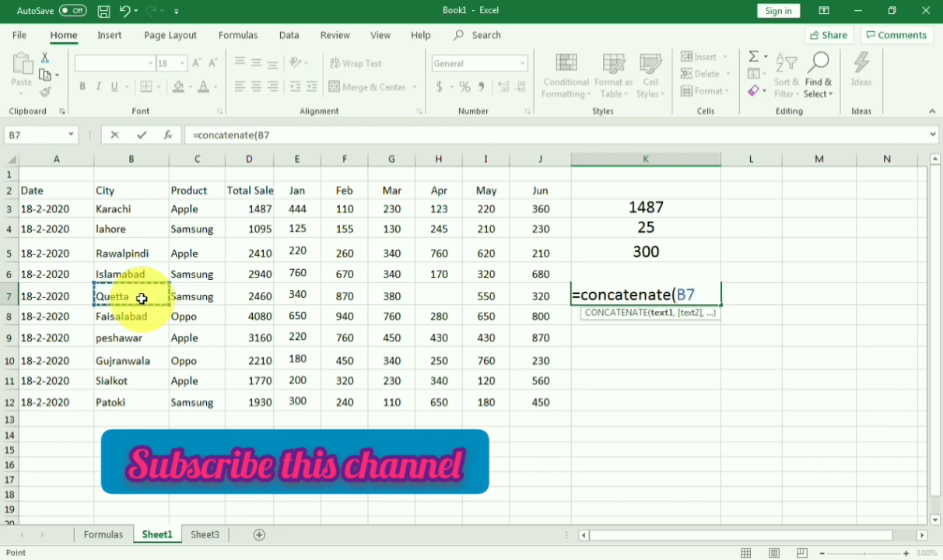
{"action": "type", "text": ","}
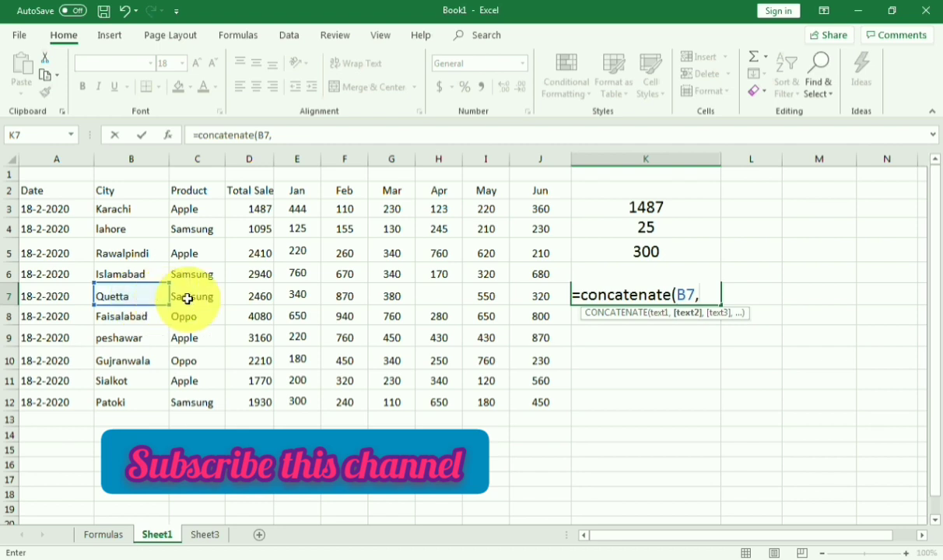
{"action": "left_click", "coordinate": [189, 299]}
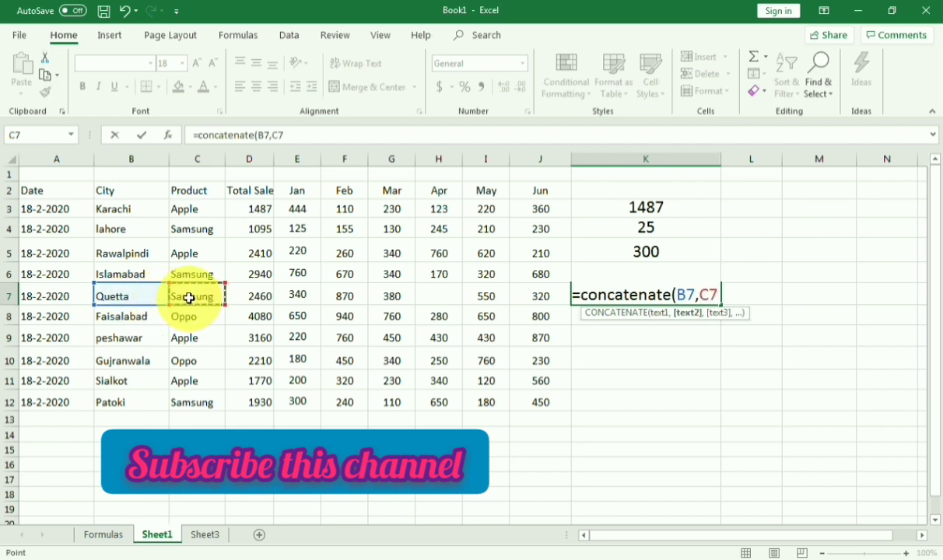
{"action": "type", "text": ")"}
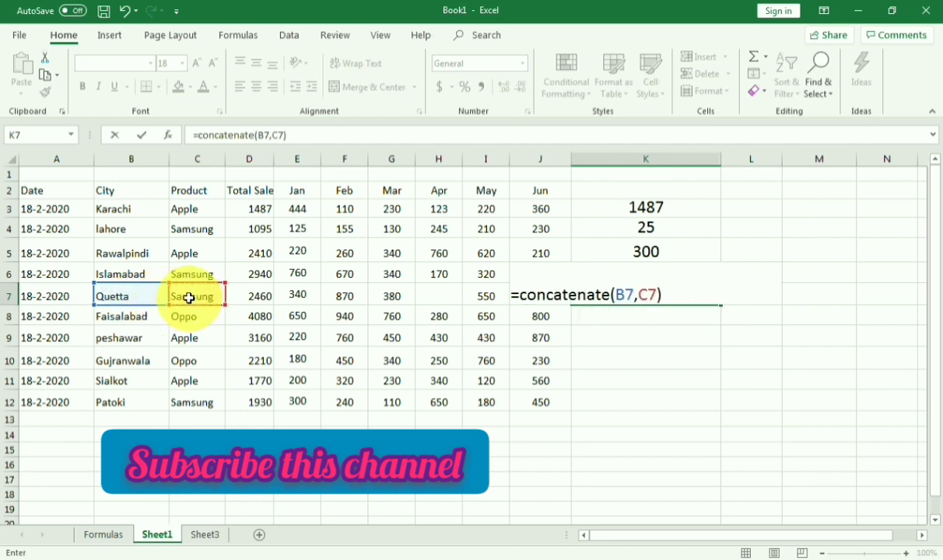
{"action": "key", "text": "Return"}
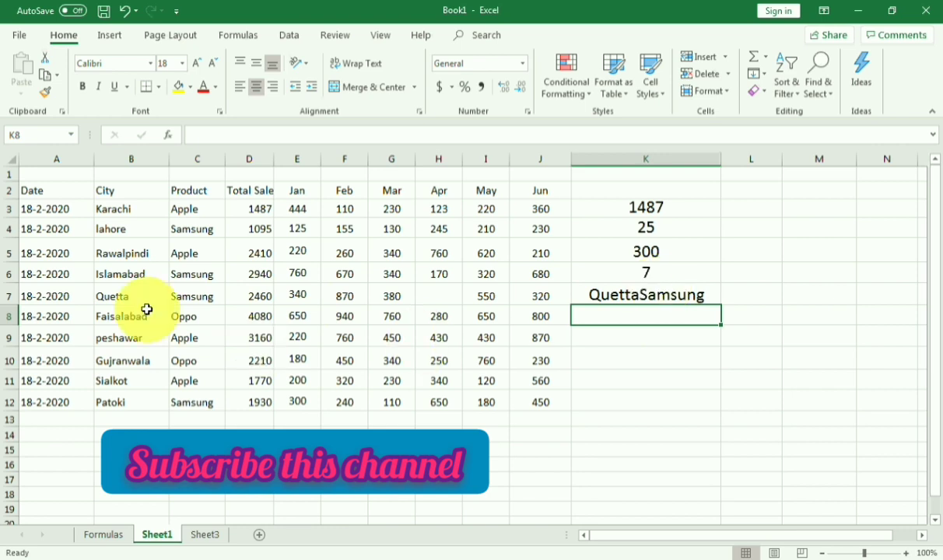
{"action": "left_click", "coordinate": [122, 297]}
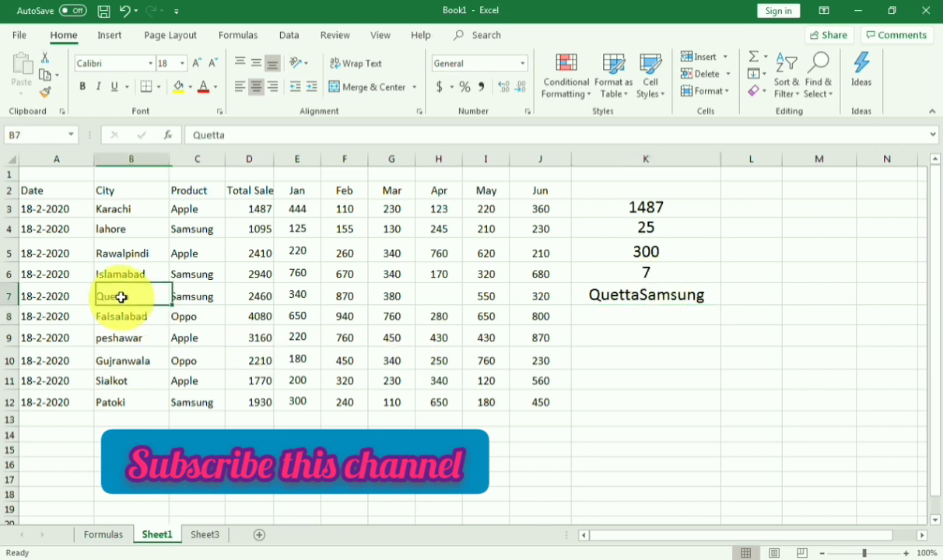
{"action": "left_click", "coordinate": [182, 299]}
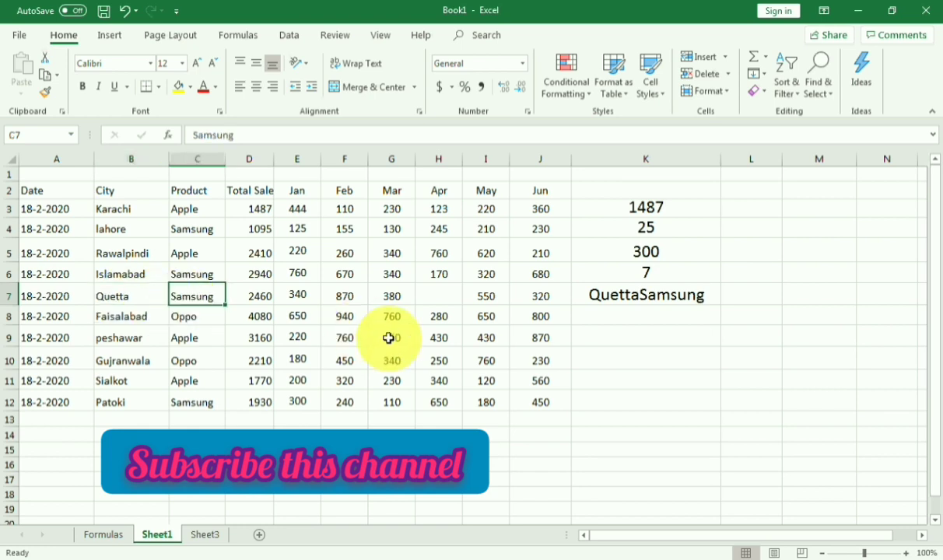
{"action": "left_click", "coordinate": [659, 295]}
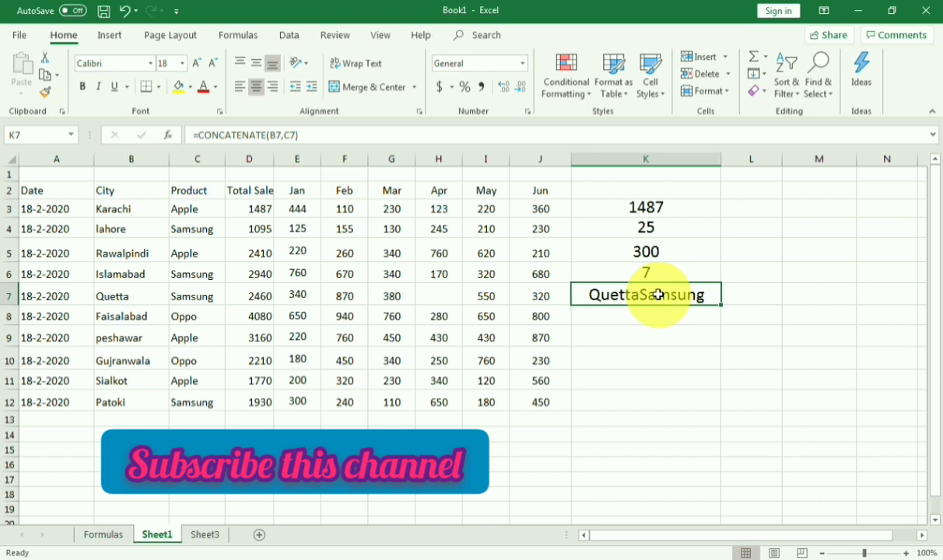
{"action": "left_click", "coordinate": [109, 535]}
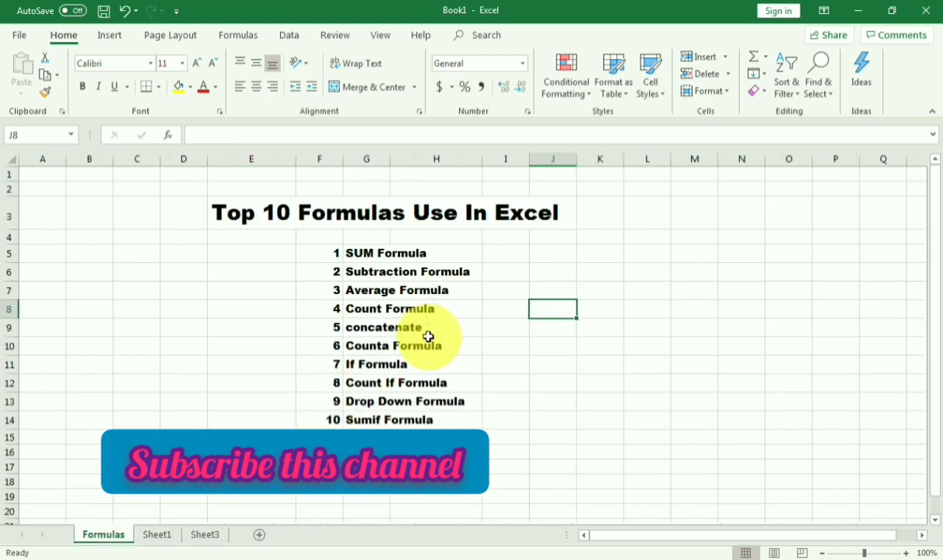
{"action": "left_click", "coordinate": [157, 535]}
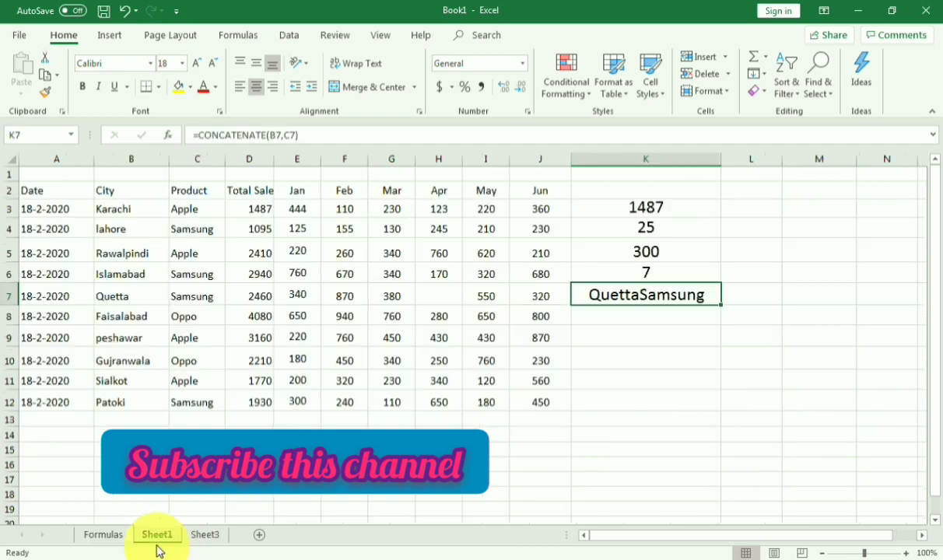
{"action": "left_click", "coordinate": [643, 318]}
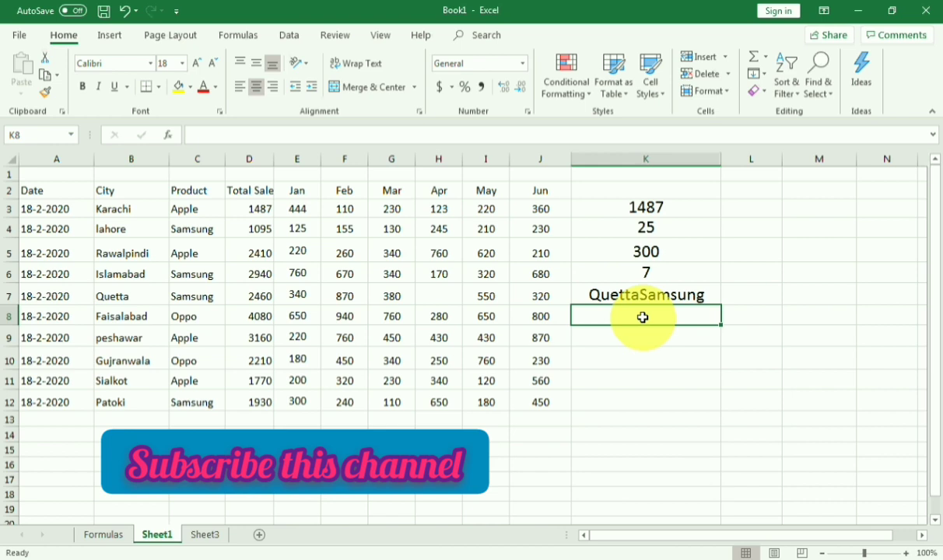
Enter =COUNTA(A8:J8) in K8 to count row 8's 9 filled cells.
{"action": "type", "text": "="}
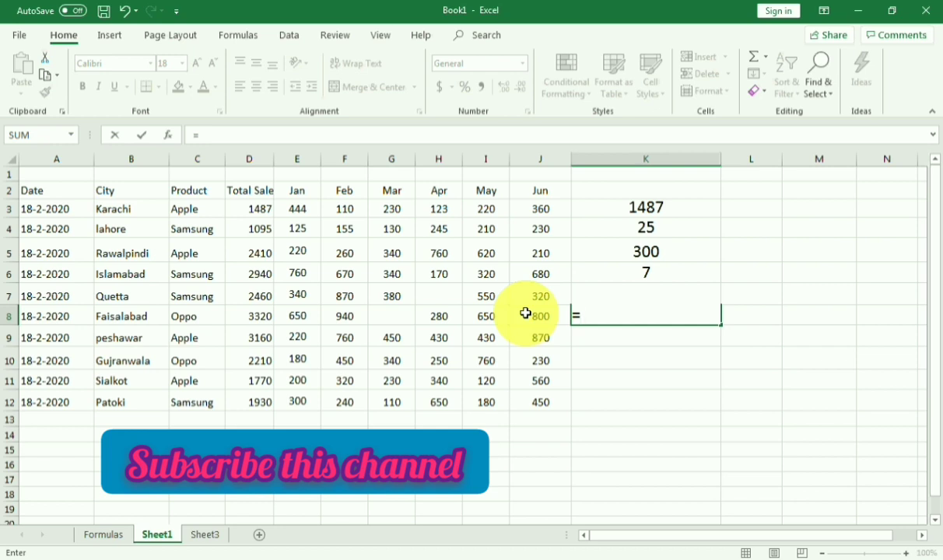
{"action": "left_click", "coordinate": [645, 312]}
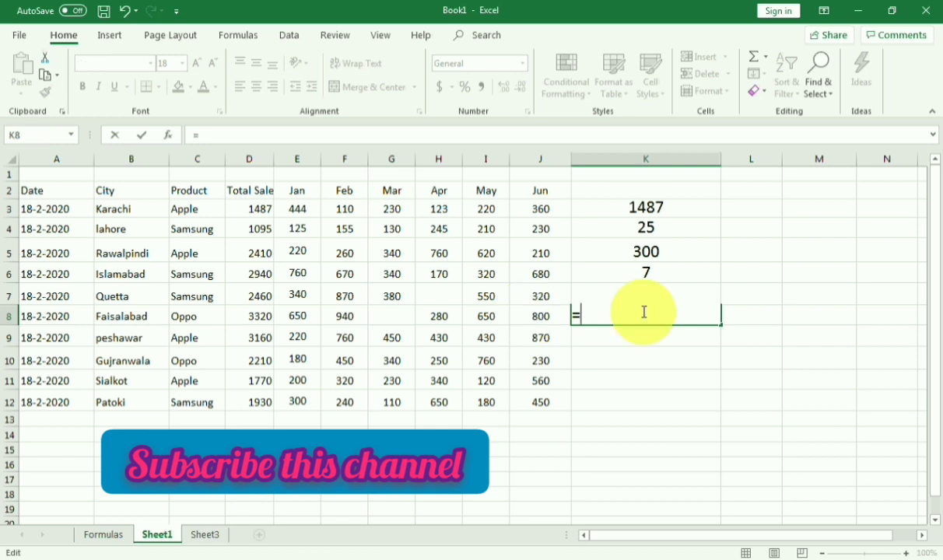
{"action": "type", "text": "cou"}
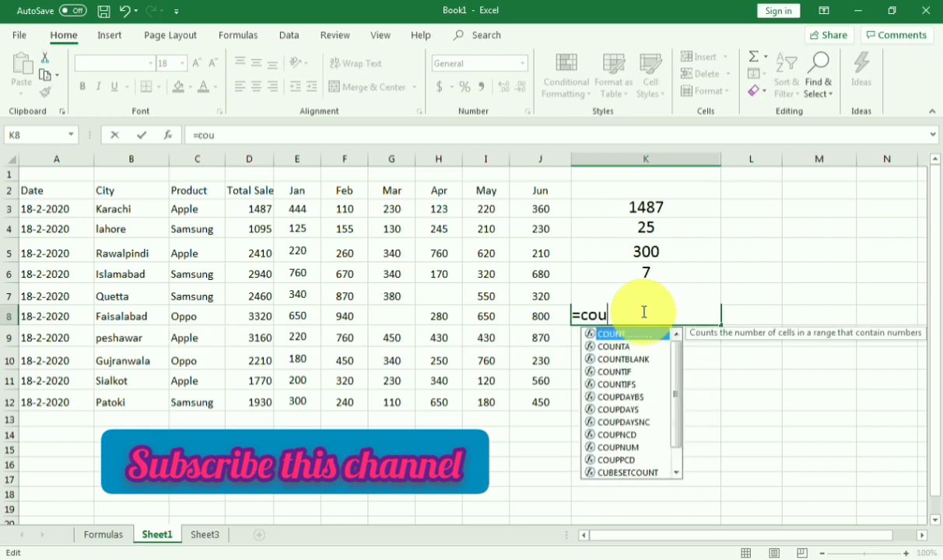
{"action": "type", "text": "nta"}
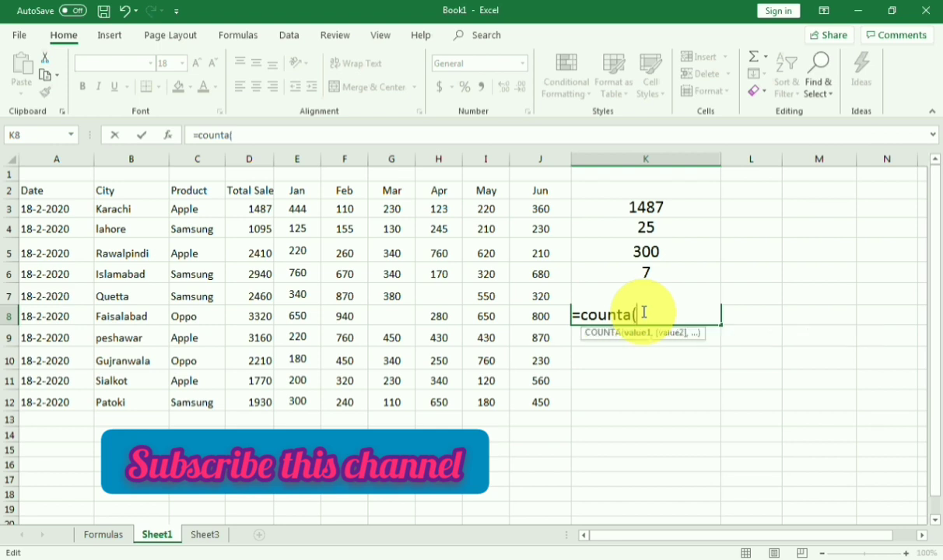
{"action": "type", "text": "("}
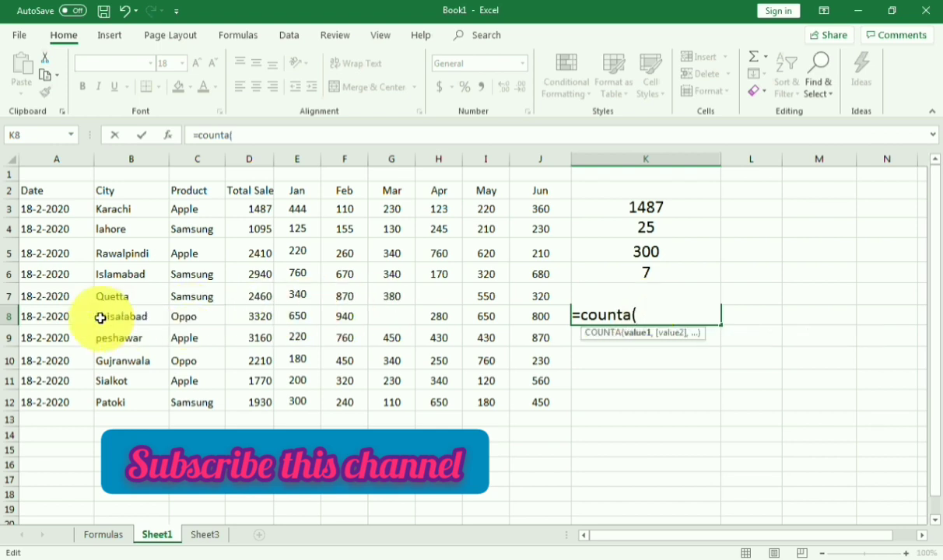
{"action": "left_click", "coordinate": [64, 313]}
{"action": "left_click_drag", "start_coordinate": [93, 316], "coordinate": [444, 316]}
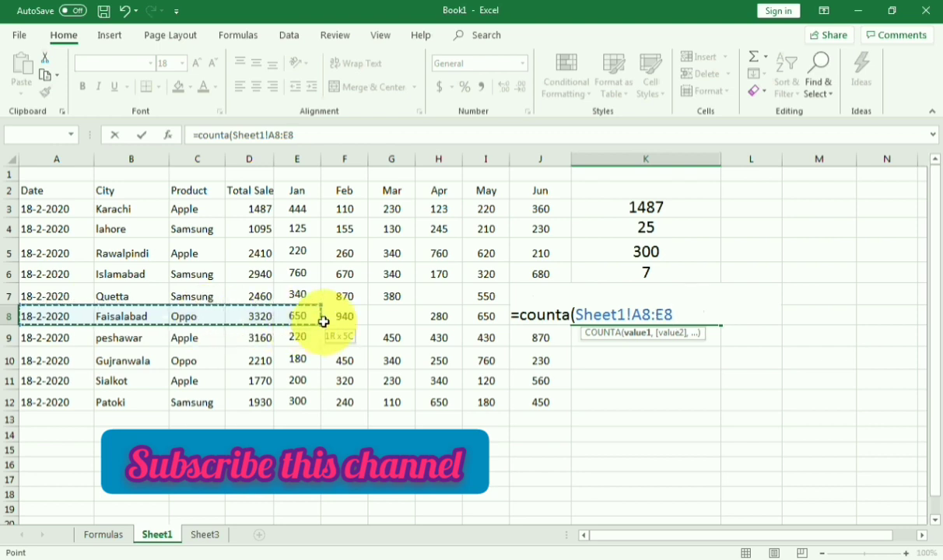
{"action": "left_click_drag", "start_coordinate": [454, 316], "coordinate": [552, 316]}
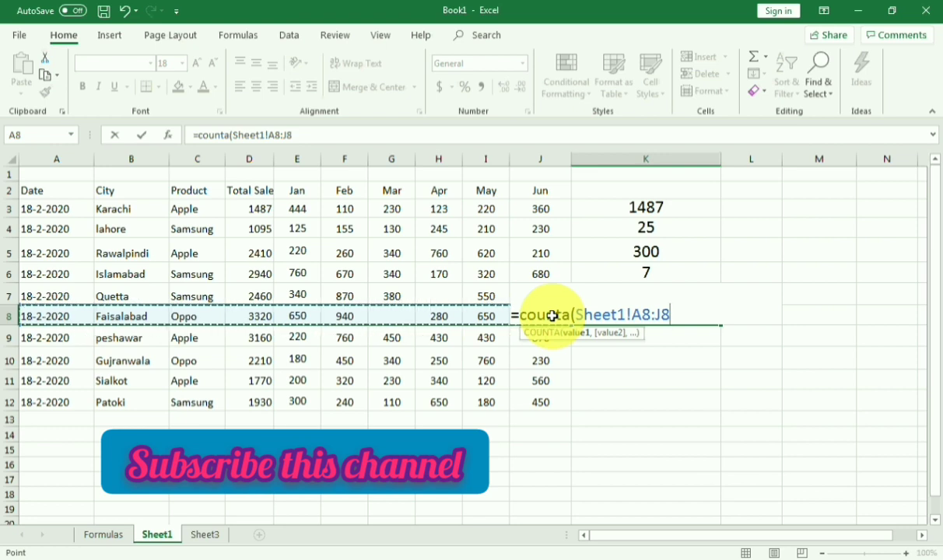
{"action": "type", "text": ")"}
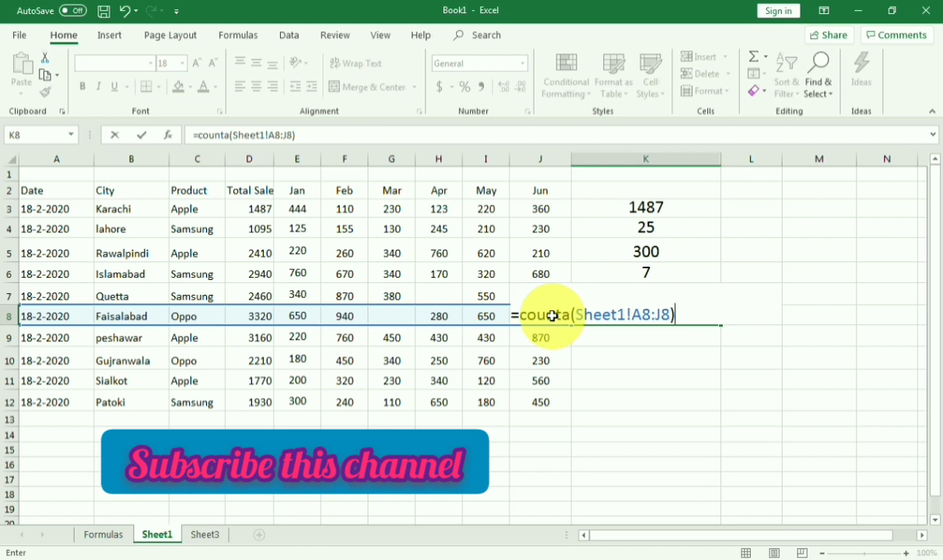
{"action": "key", "text": "ctrl+Return"}
{"action": "key", "text": "Return"}
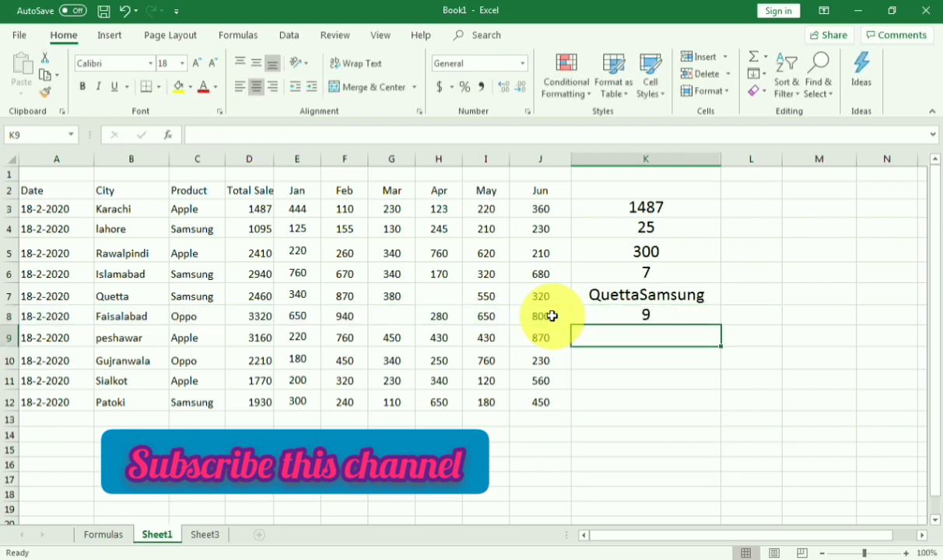
Check the Formulas sheet, then back on Sheet1 start a new formula in K9.
{"action": "left_click", "coordinate": [405, 322]}
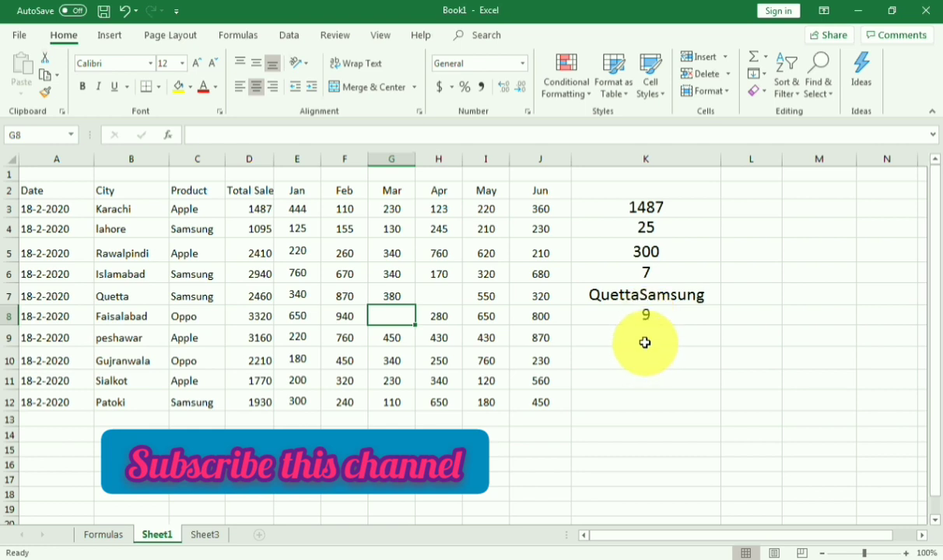
{"action": "left_click", "coordinate": [105, 534]}
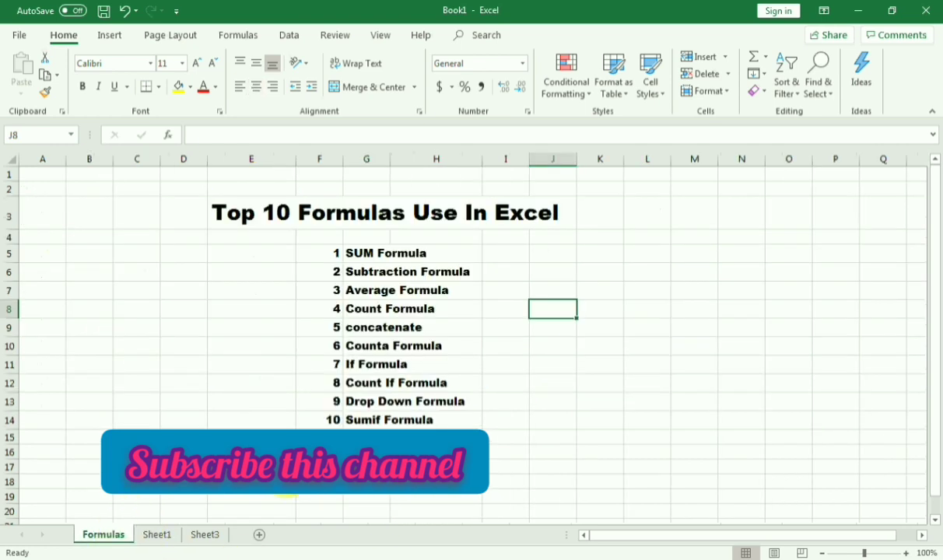
{"action": "left_click", "coordinate": [159, 536]}
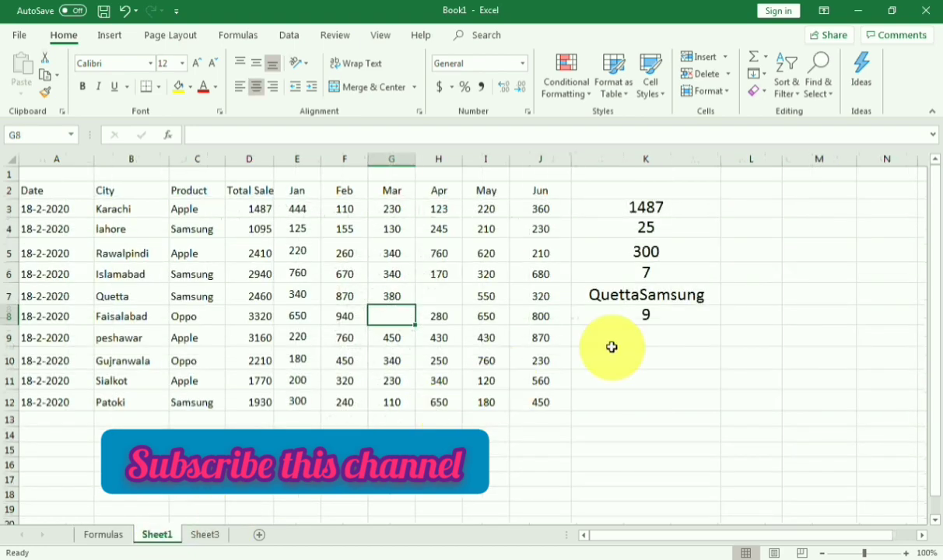
{"action": "left_click", "coordinate": [642, 341]}
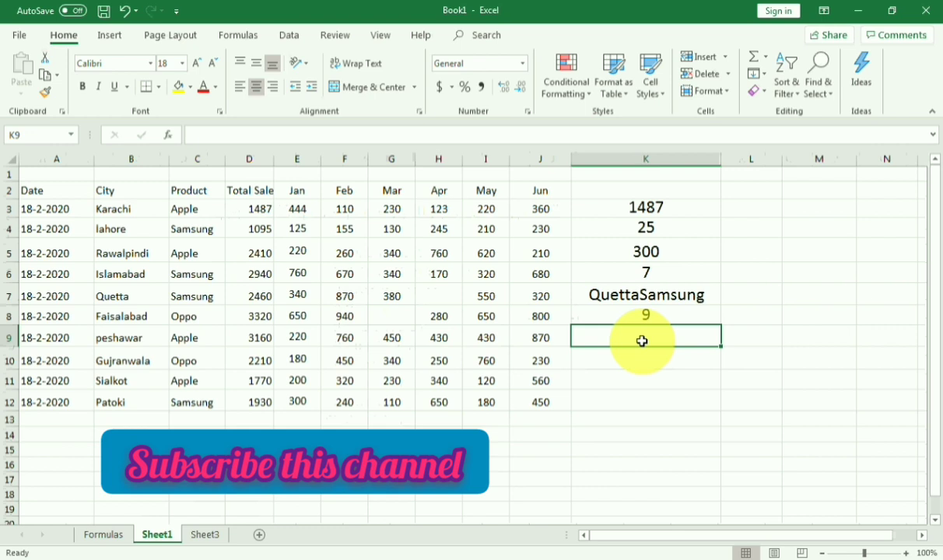
{"action": "type", "text": "="}
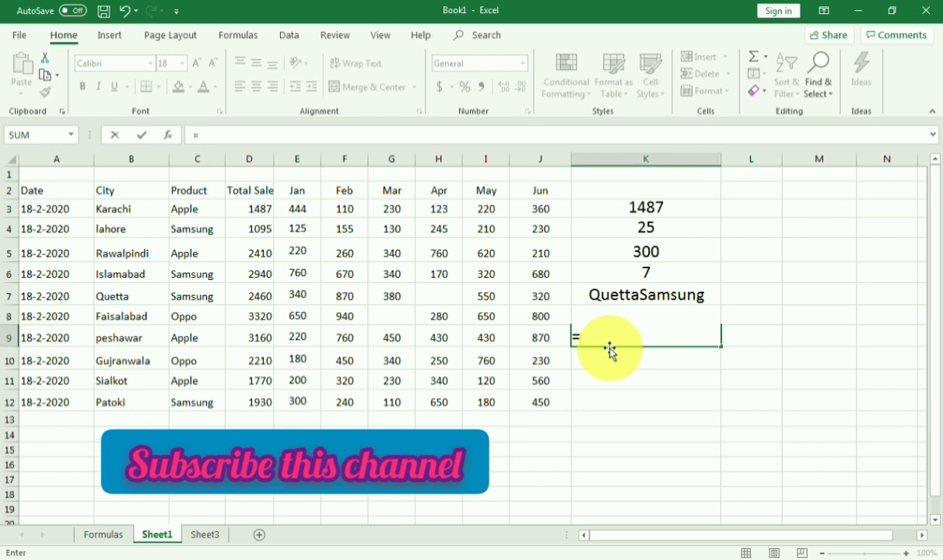
Enter an IF formula in K9 returning "good" when D9 is at least 3000, else "satisfactory".
{"action": "type", "text": "i"}
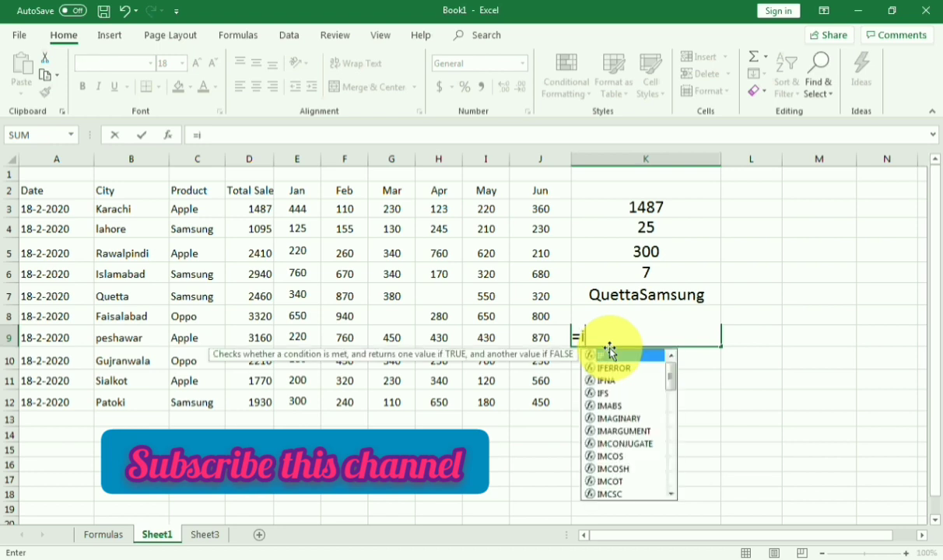
{"action": "type", "text": "f"}
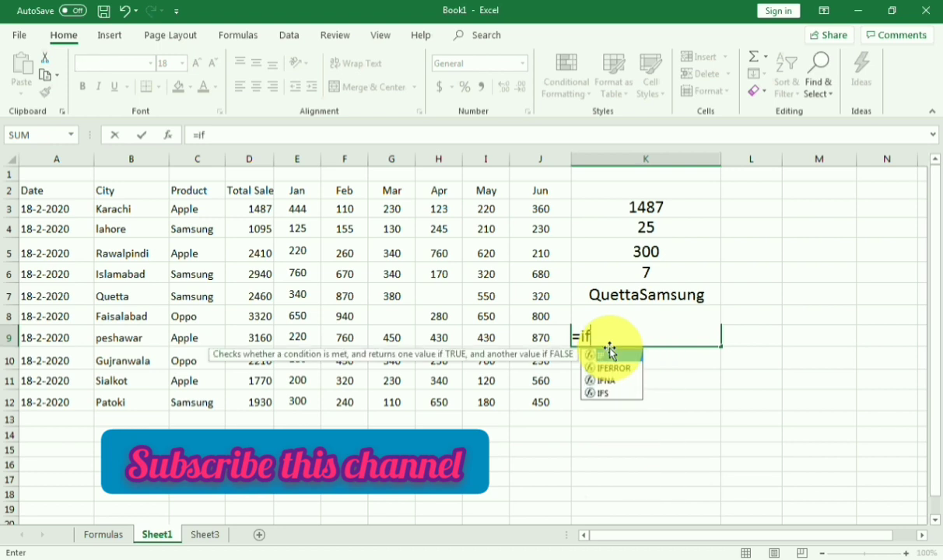
{"action": "type", "text": "("}
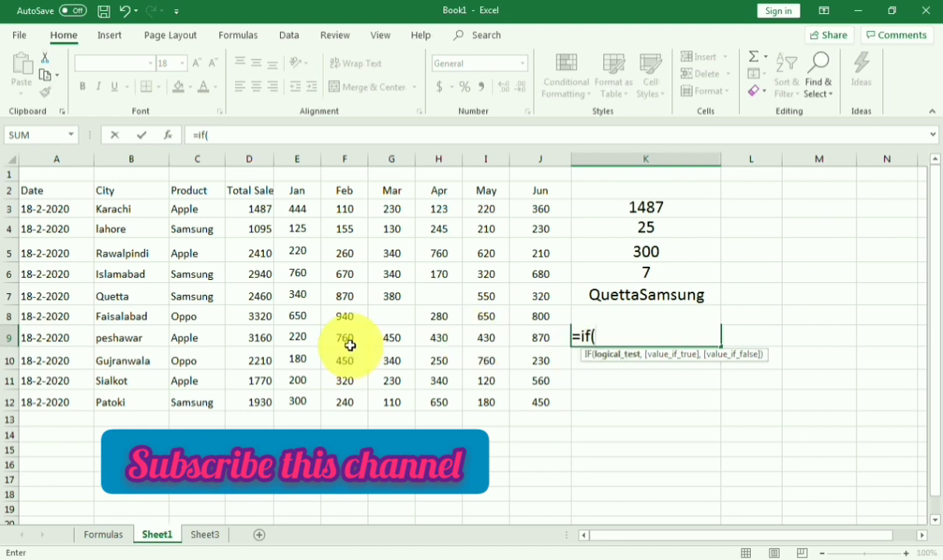
{"action": "left_click", "coordinate": [260, 340]}
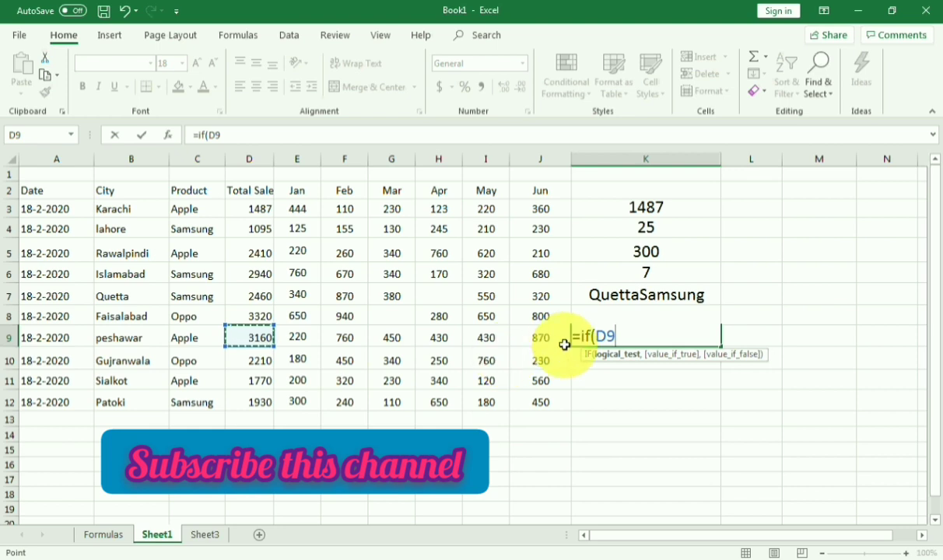
{"action": "type", "text": ">="}
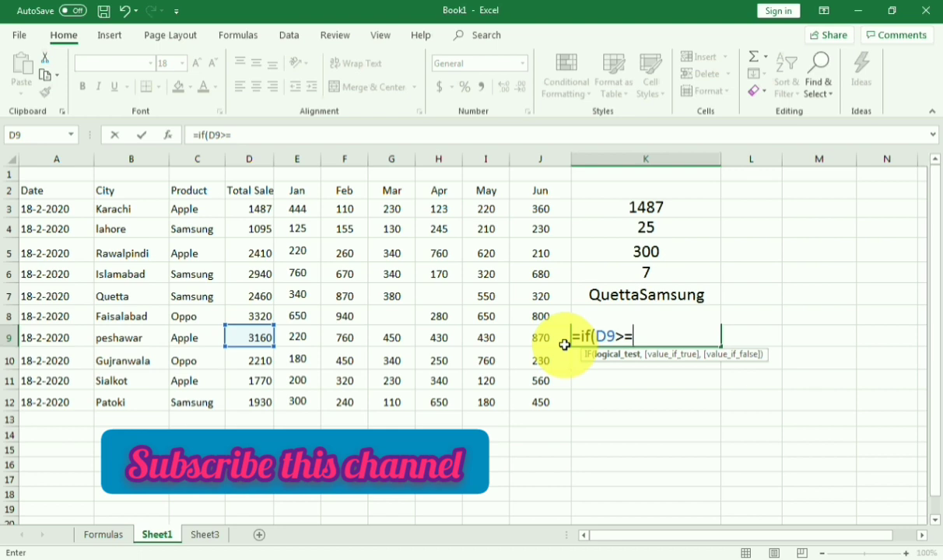
{"action": "type", "text": "30"}
{"action": "type", "text": "00"}
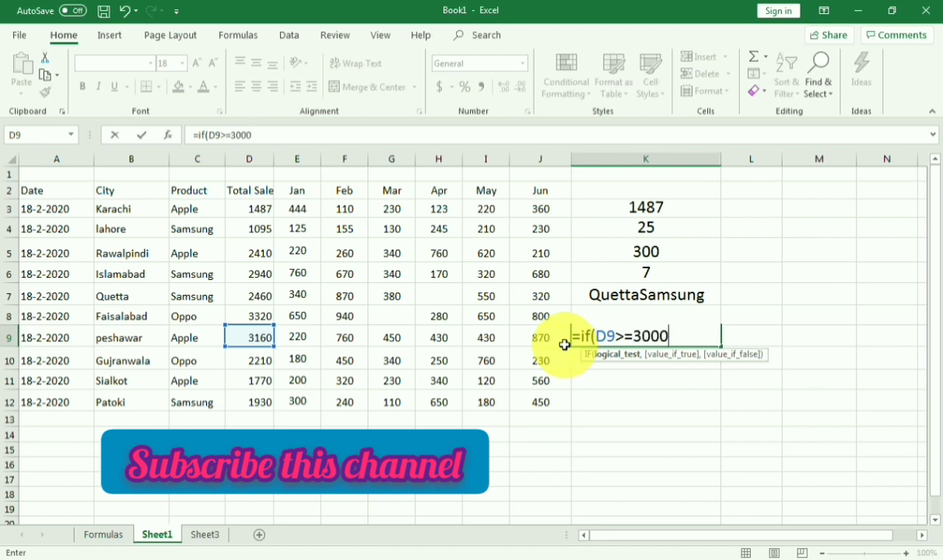
{"action": "type", "text": ","}
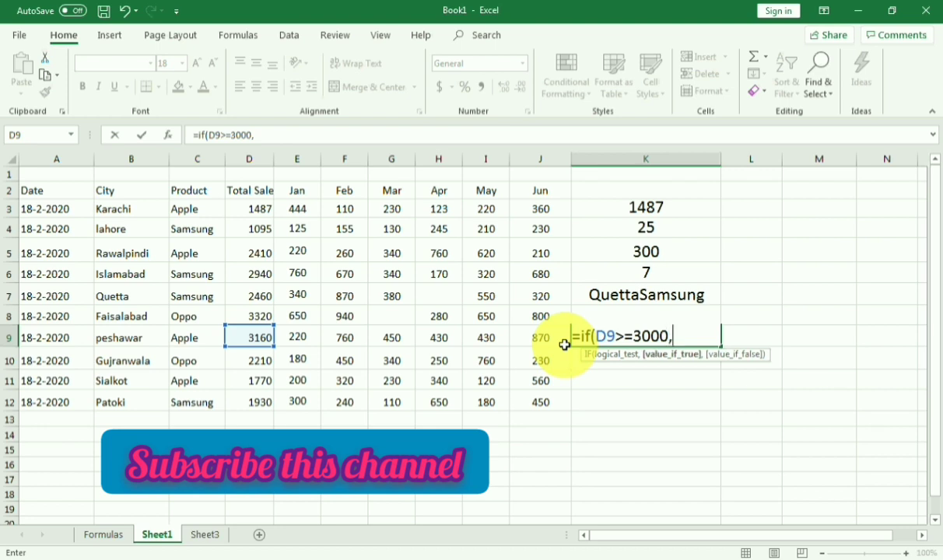
{"action": "type", "text": "\""}
{"action": "type", "text": "goo"}
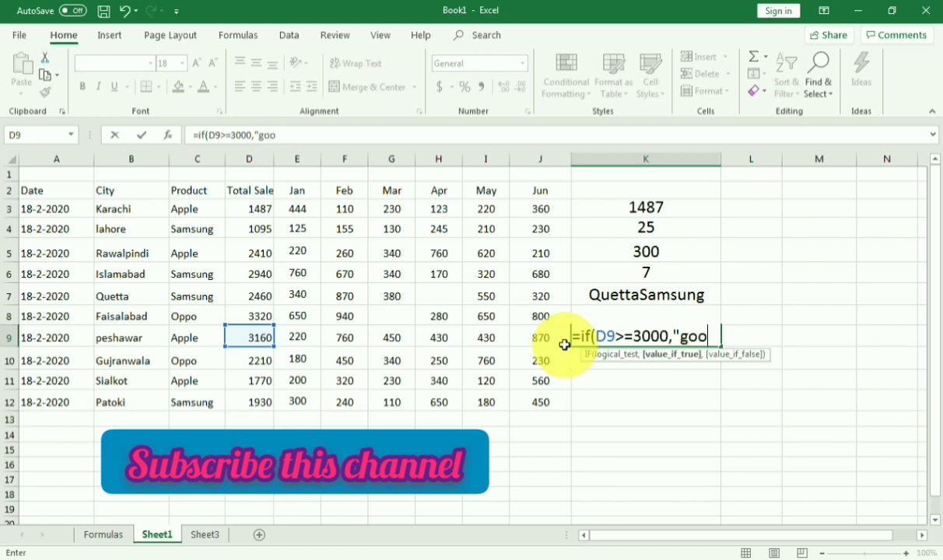
{"action": "type", "text": "d"}
{"action": "type", "text": "\""}
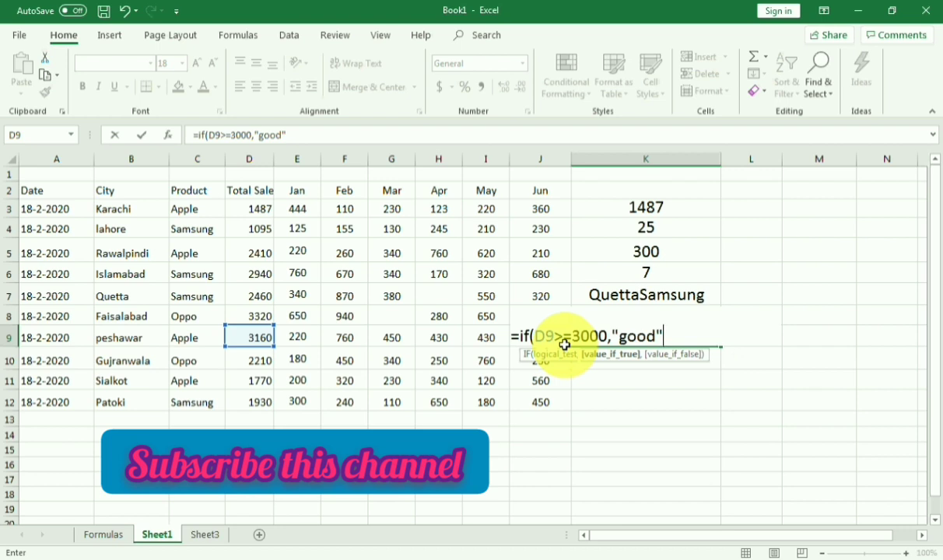
{"action": "type", "text": ","}
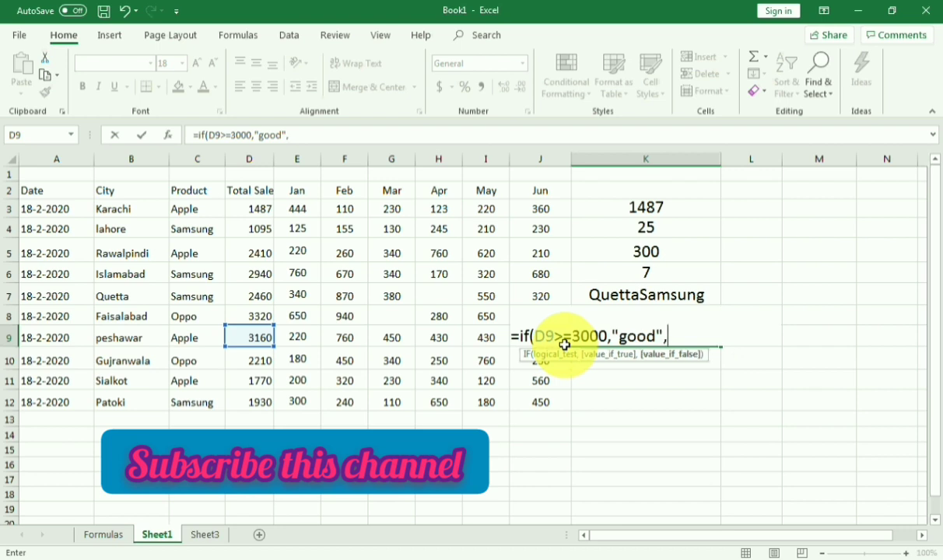
{"action": "type", "text": "\""}
{"action": "type", "text": "sa"}
{"action": "type", "text": "tisf"}
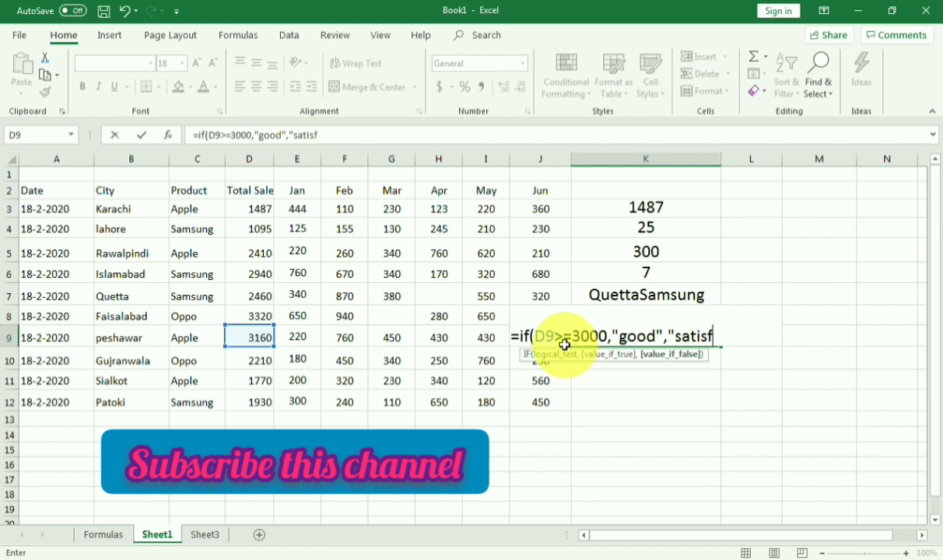
{"action": "type", "text": "actory"}
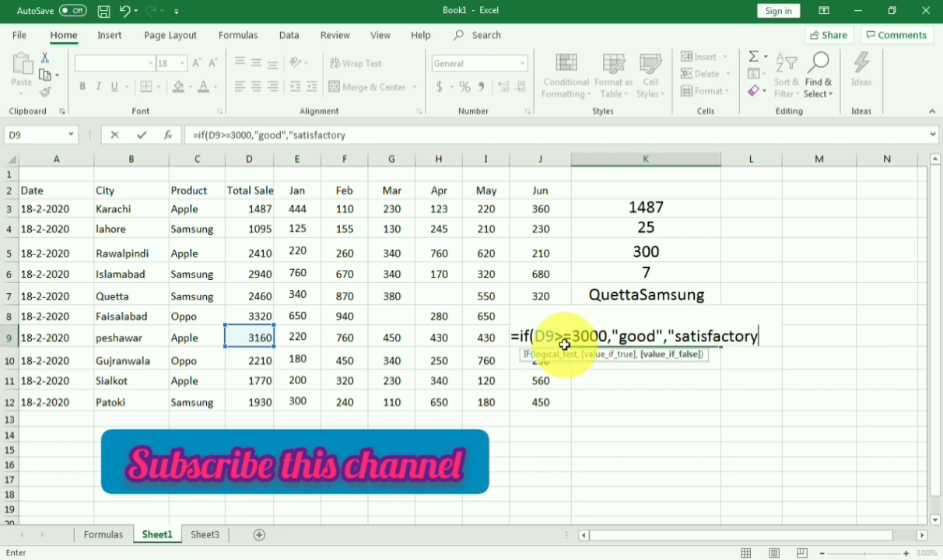
{"action": "type", "text": ":"}
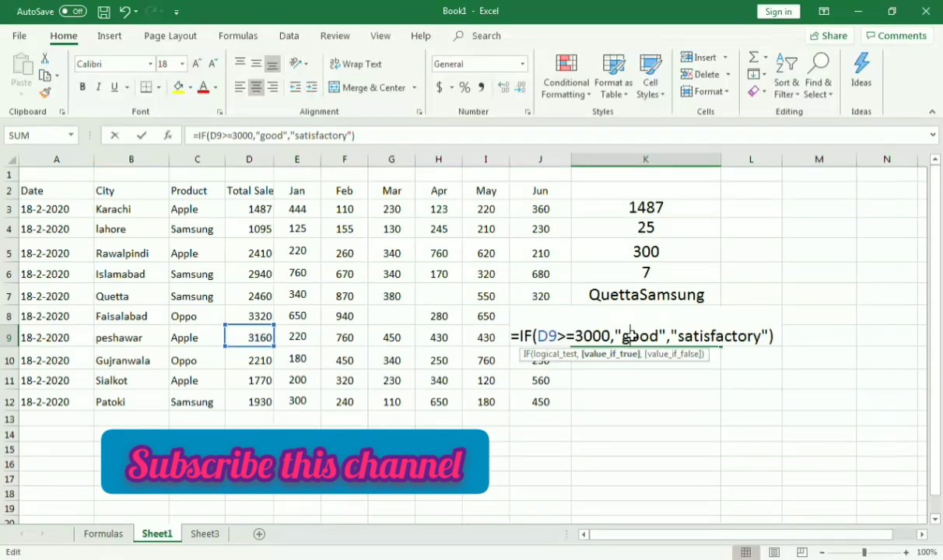
{"action": "left_click", "coordinate": [764, 339]}
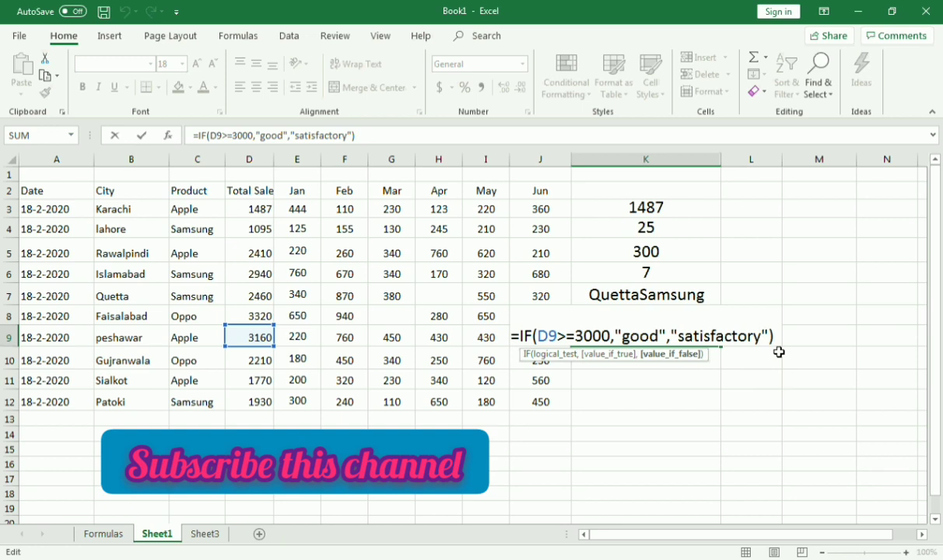
{"action": "key", "text": "Return"}
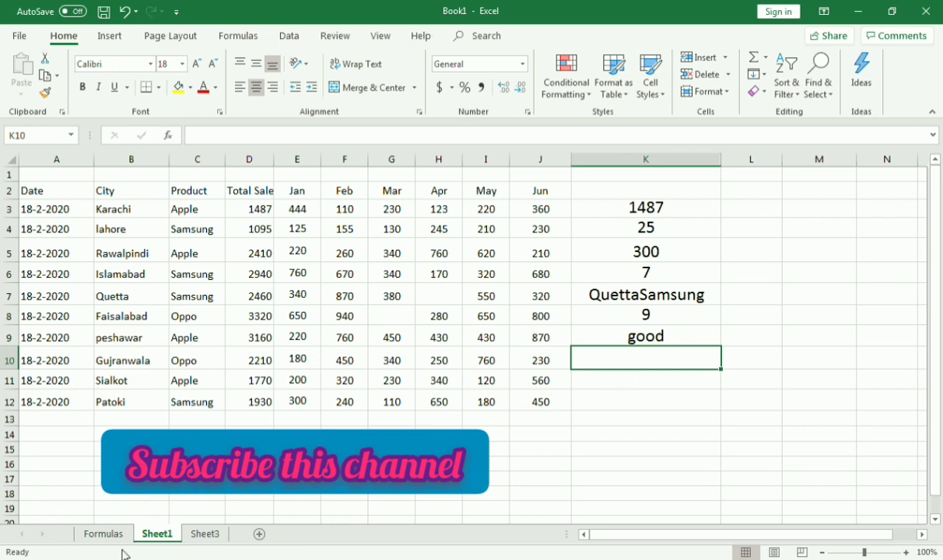
{"action": "left_click", "coordinate": [115, 535]}
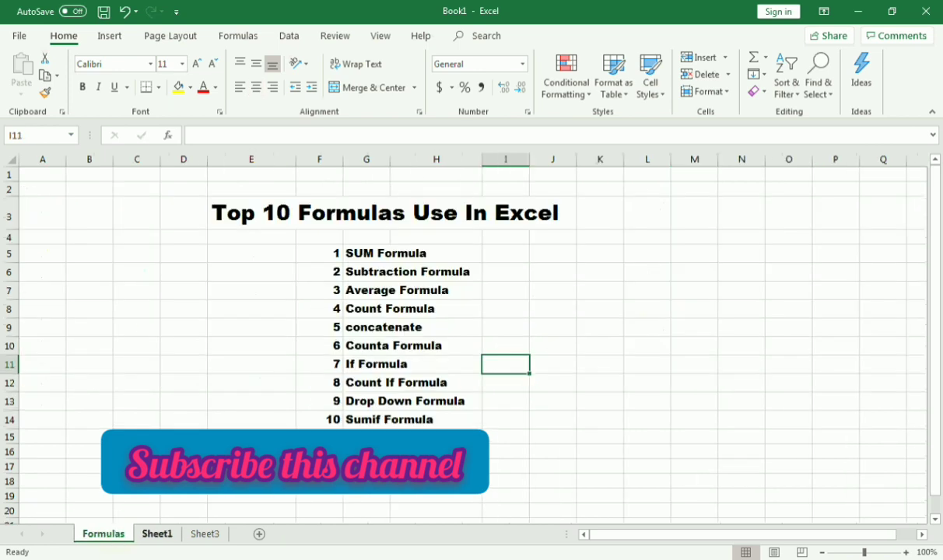
{"action": "left_click", "coordinate": [444, 385]}
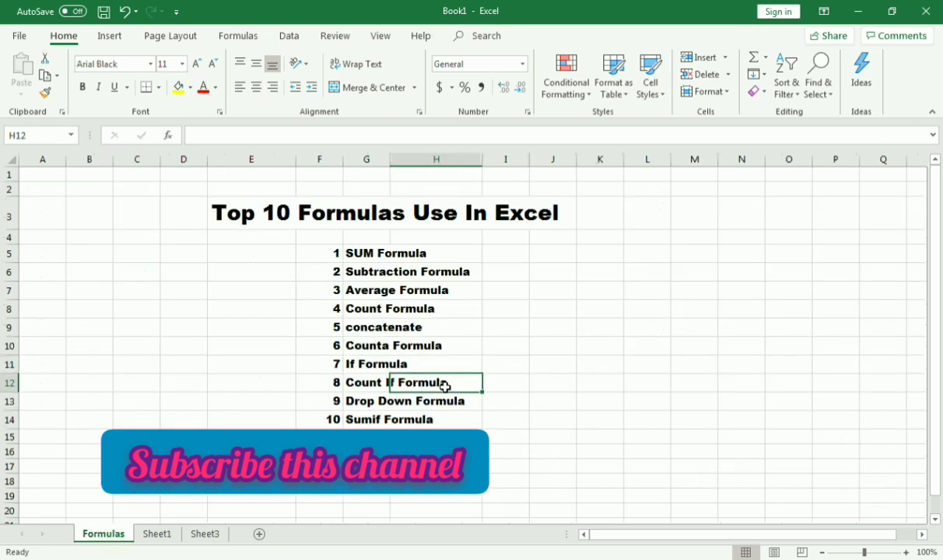
{"action": "left_click", "coordinate": [165, 537]}
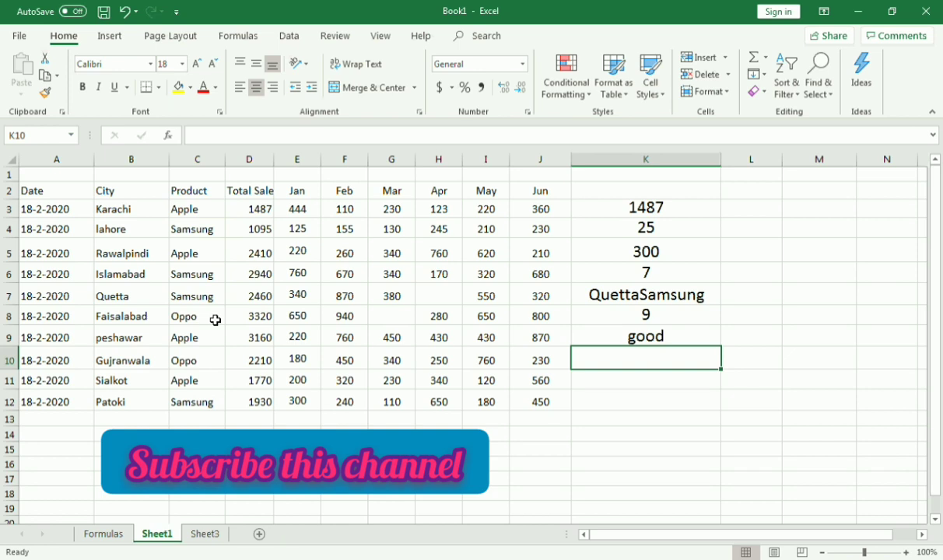
{"action": "left_click", "coordinate": [211, 151]}
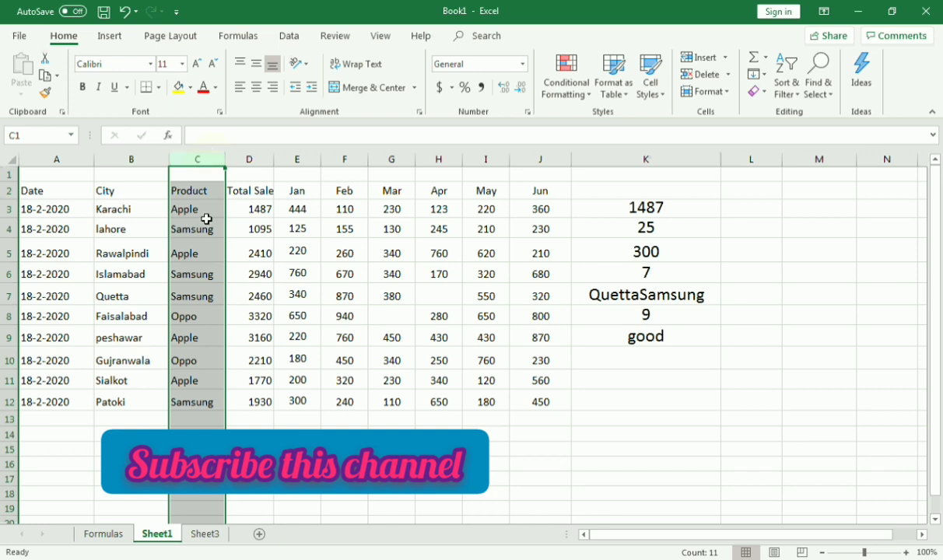
{"action": "left_click", "coordinate": [392, 480]}
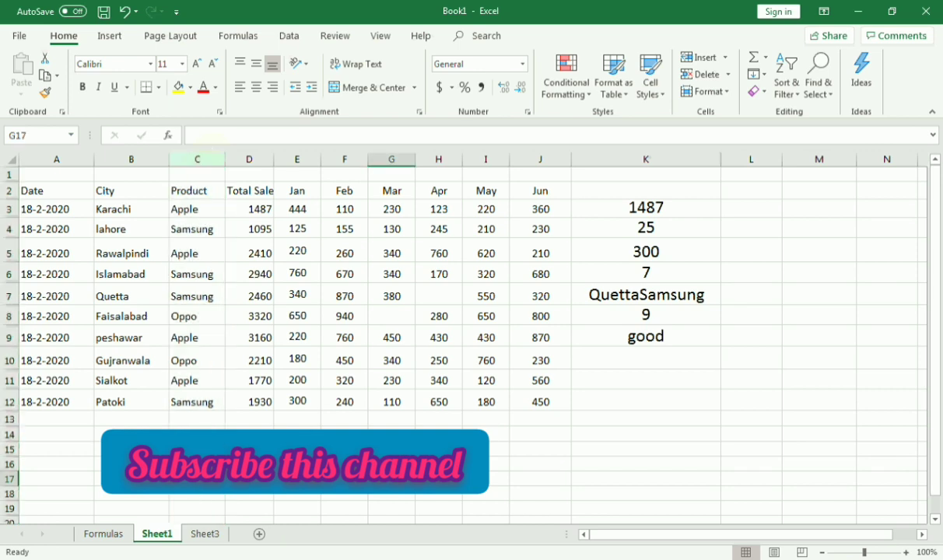
{"action": "left_click", "coordinate": [613, 366]}
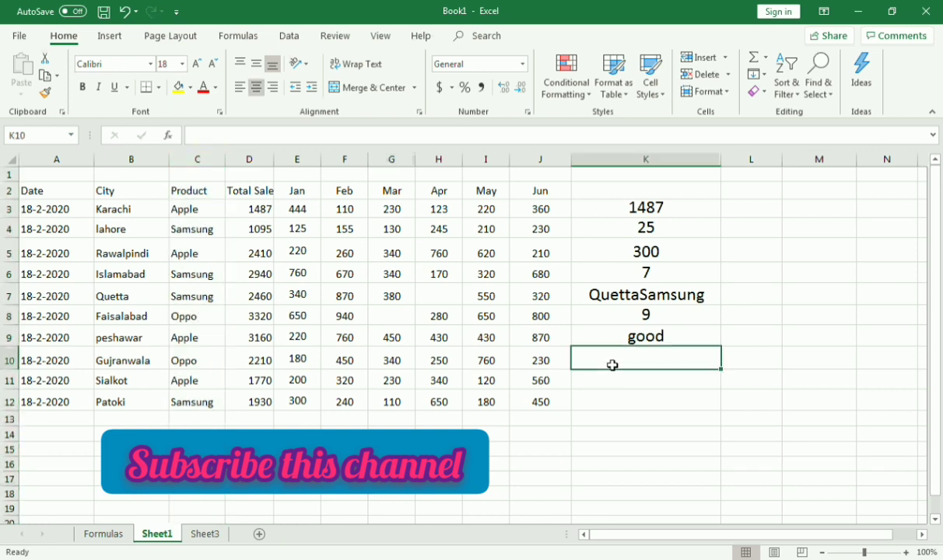
Enter =COUNTIF(C3:C12,M8) in K10 to count the 4 Apple entries.
{"action": "type", "text": "="}
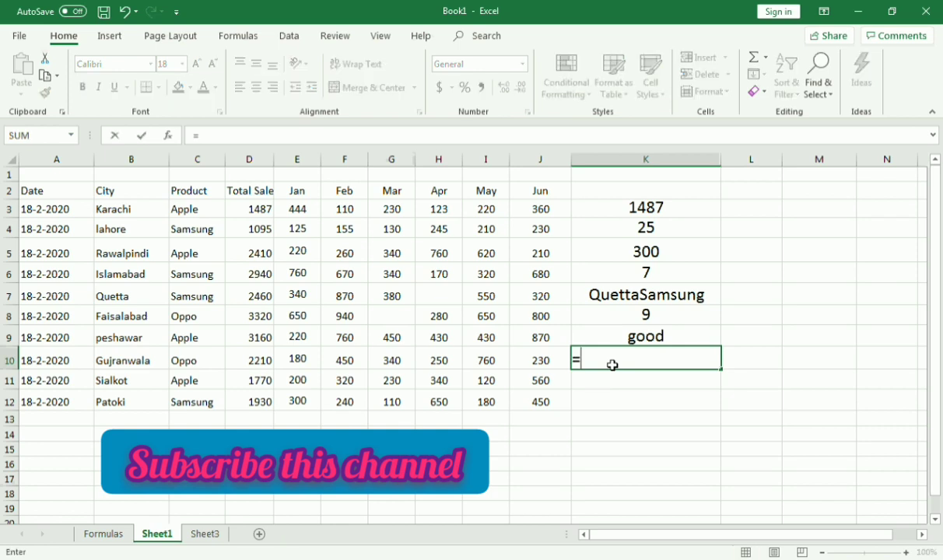
{"action": "type", "text": "coun"}
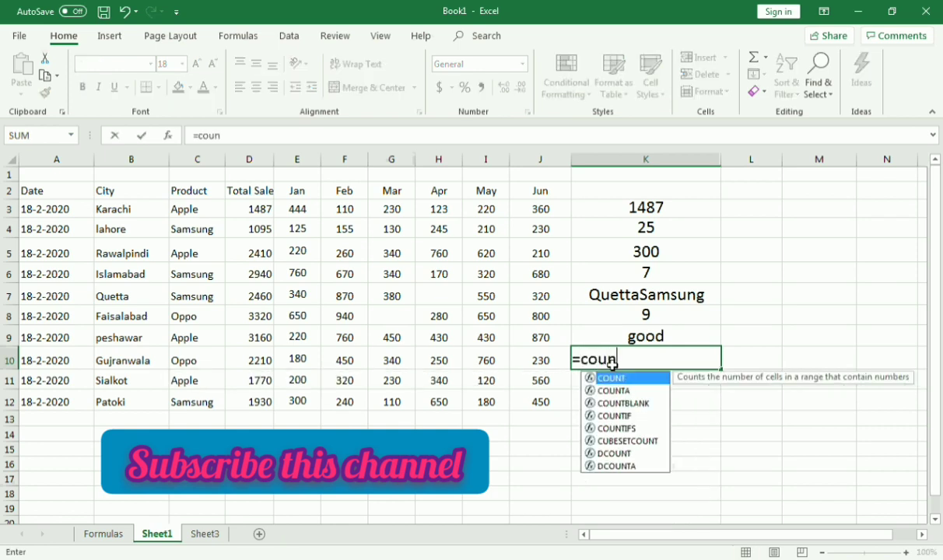
{"action": "type", "text": "tif"}
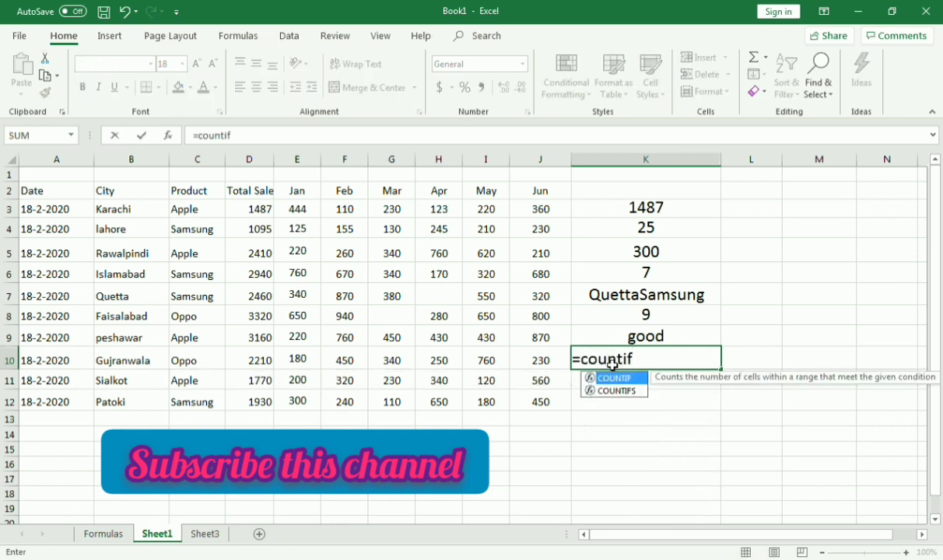
{"action": "type", "text": "("}
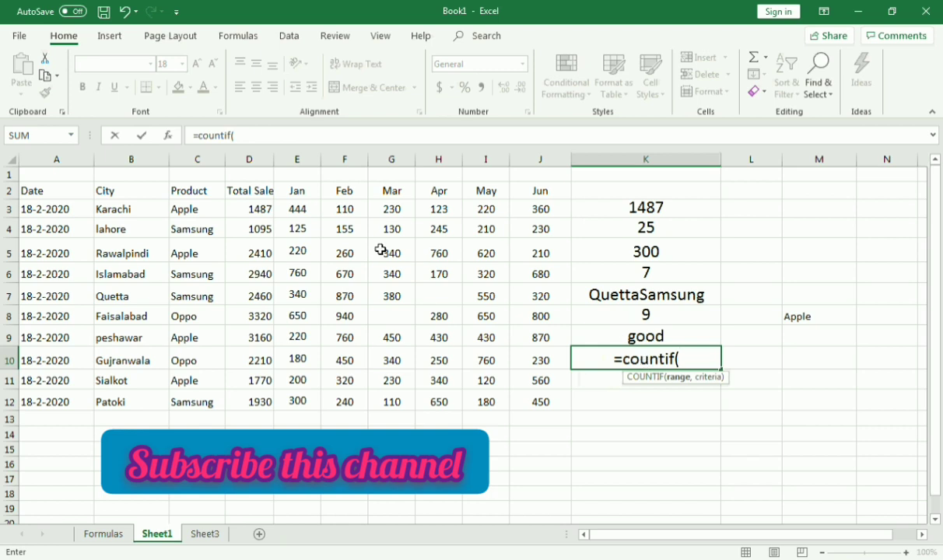
{"action": "left_click_drag", "start_coordinate": [212, 211], "coordinate": [204, 399]}
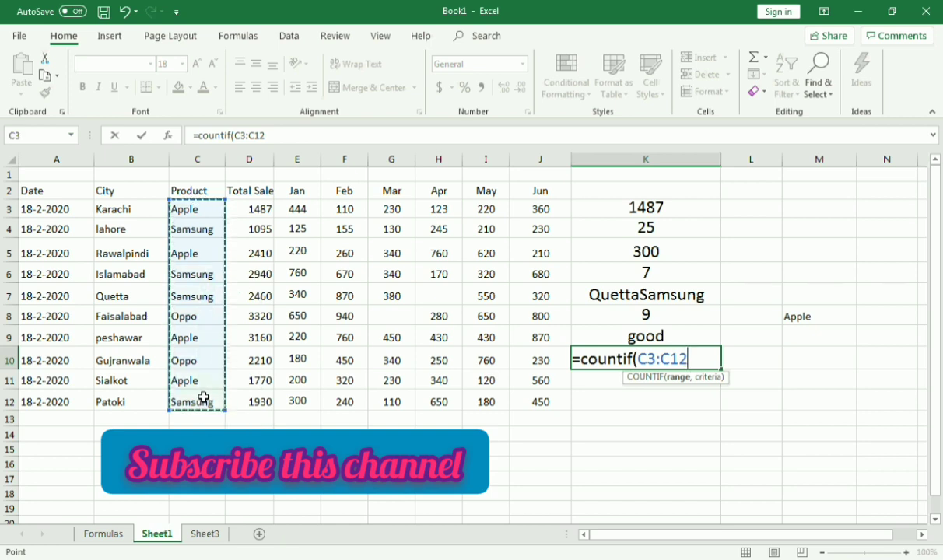
{"action": "type", "text": ","}
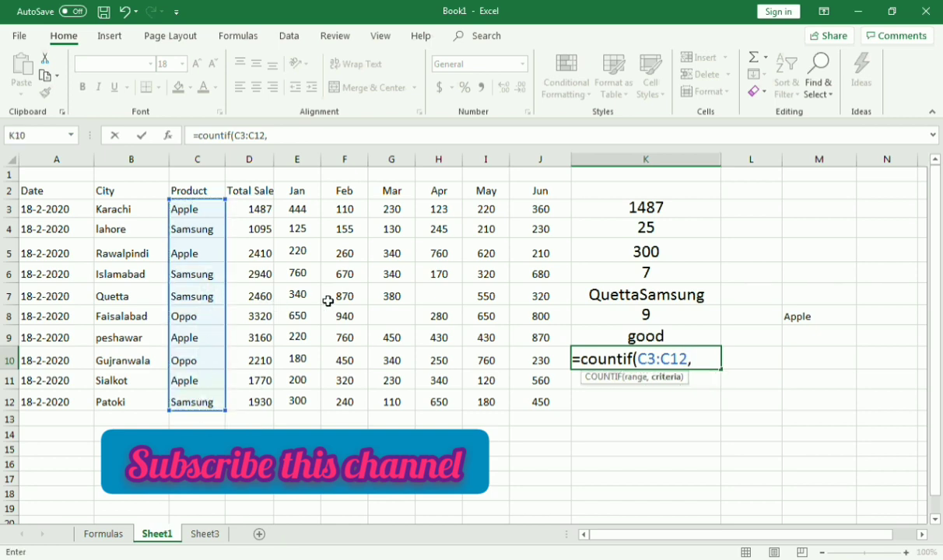
{"action": "left_click", "coordinate": [809, 320]}
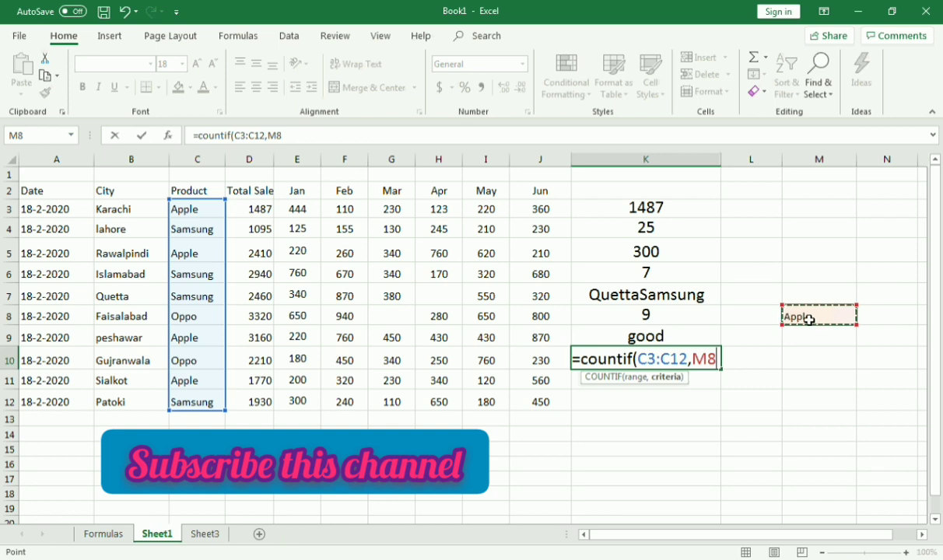
{"action": "type", "text": ")"}
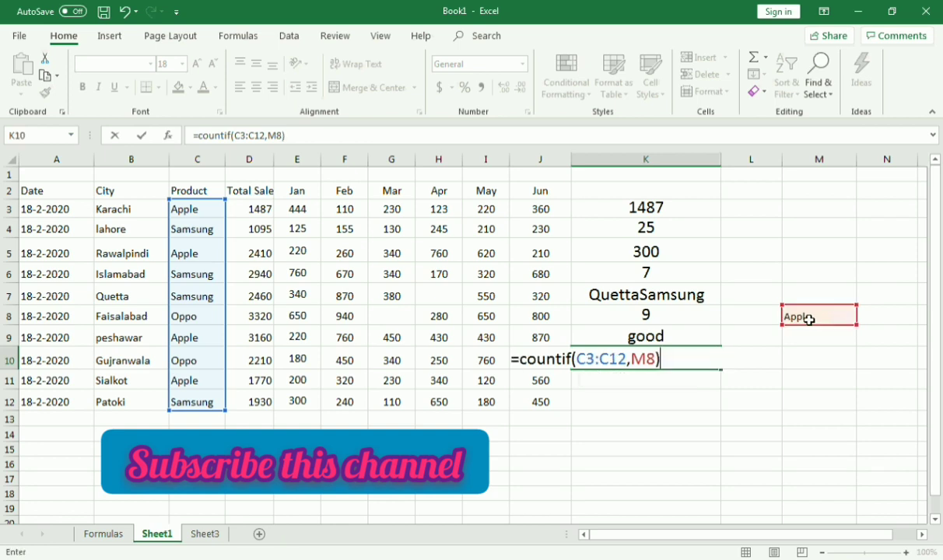
{"action": "key", "text": "Return"}
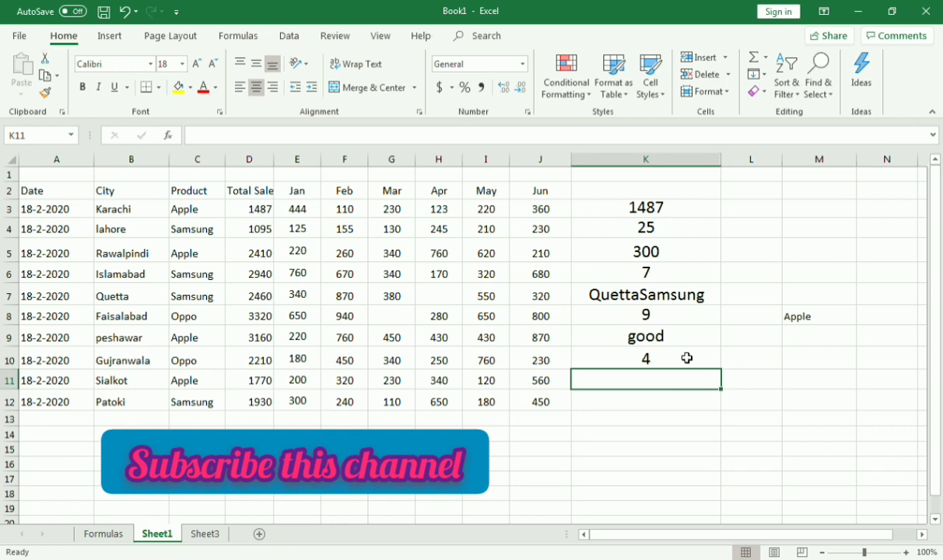
Look over the Formulas sheet, return to Sheet1, and bring up the Data ribbon.
{"action": "left_click", "coordinate": [113, 537]}
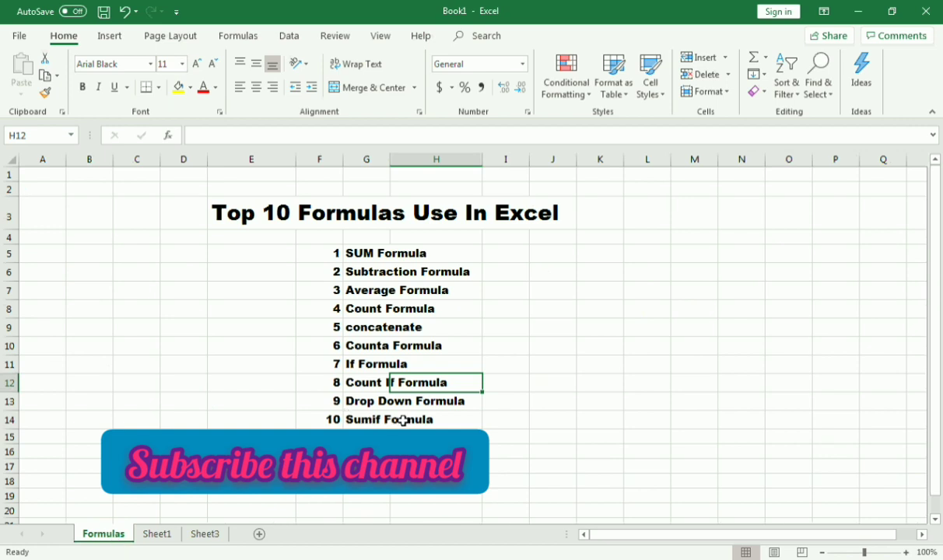
{"action": "left_click", "coordinate": [166, 538]}
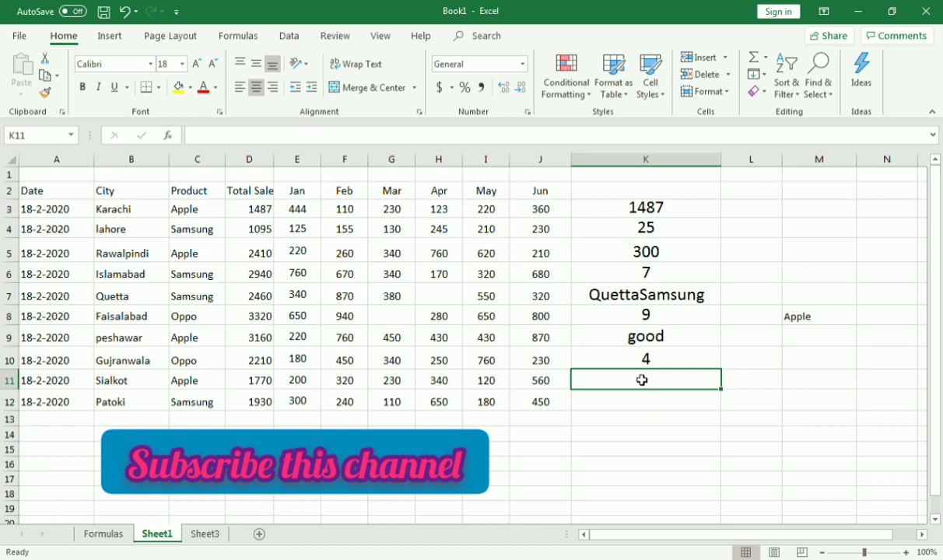
{"action": "key", "text": "alt+a"}
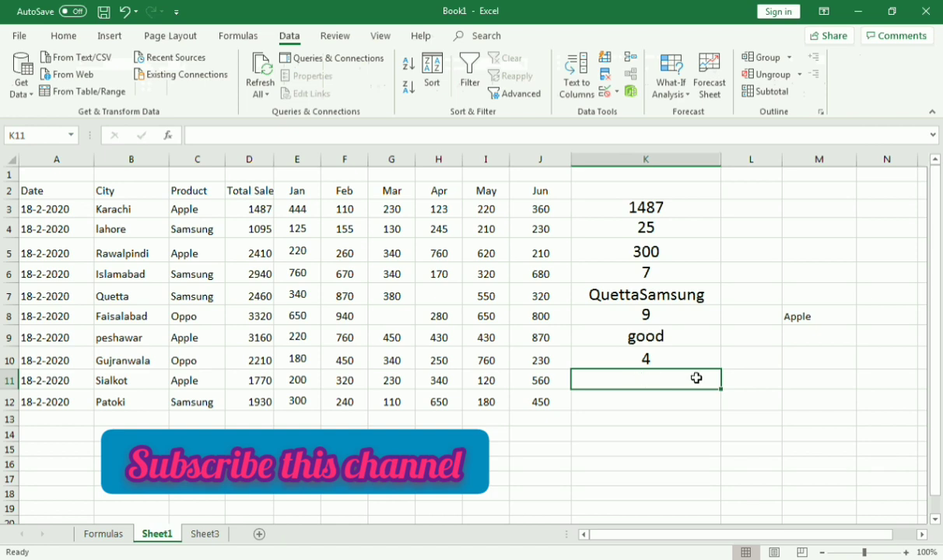
Type Samsung into M9 below Apple.
{"action": "left_click", "coordinate": [811, 335]}
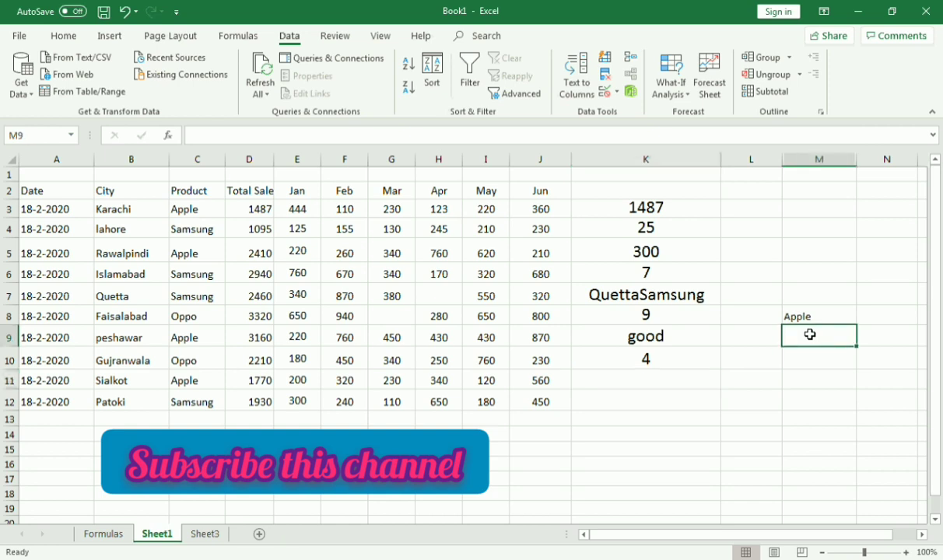
{"action": "type", "text": "Sam"}
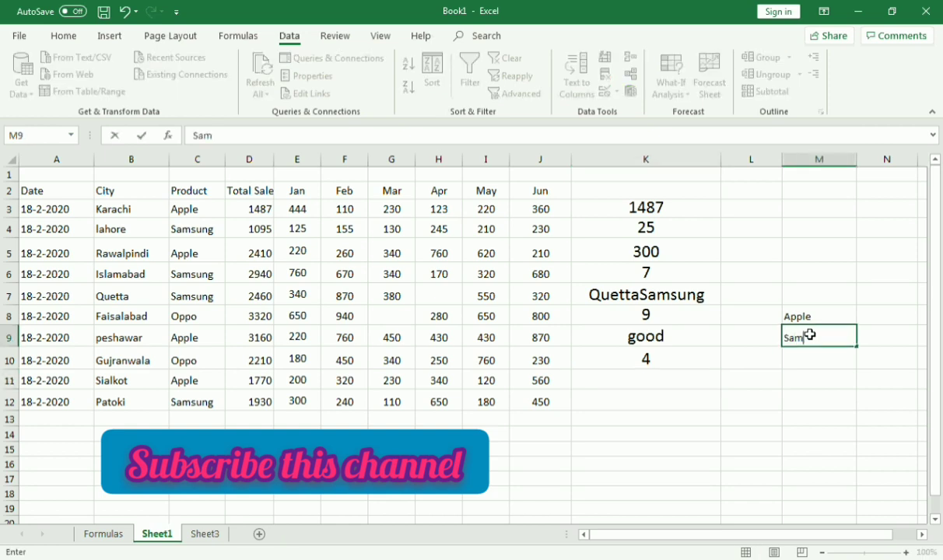
{"action": "type", "text": "sung"}
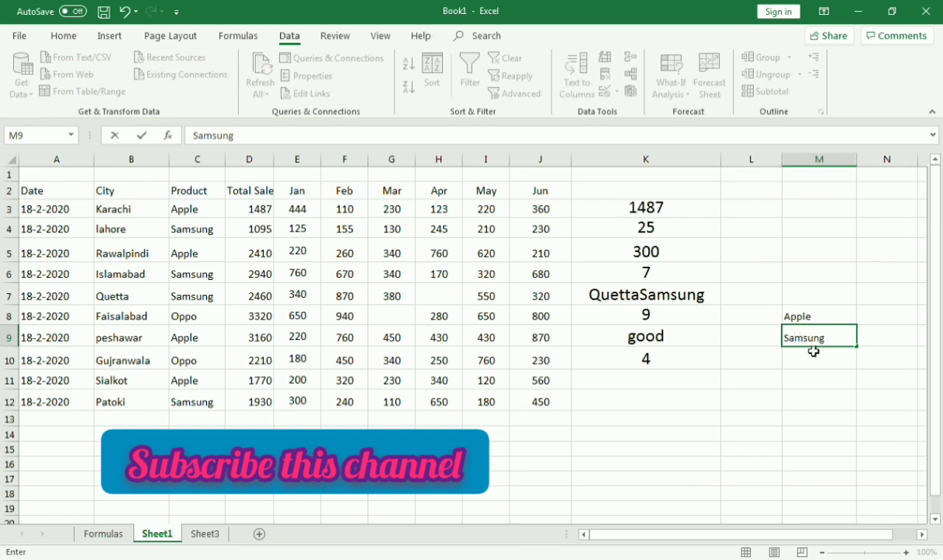
{"action": "left_click", "coordinate": [815, 355]}
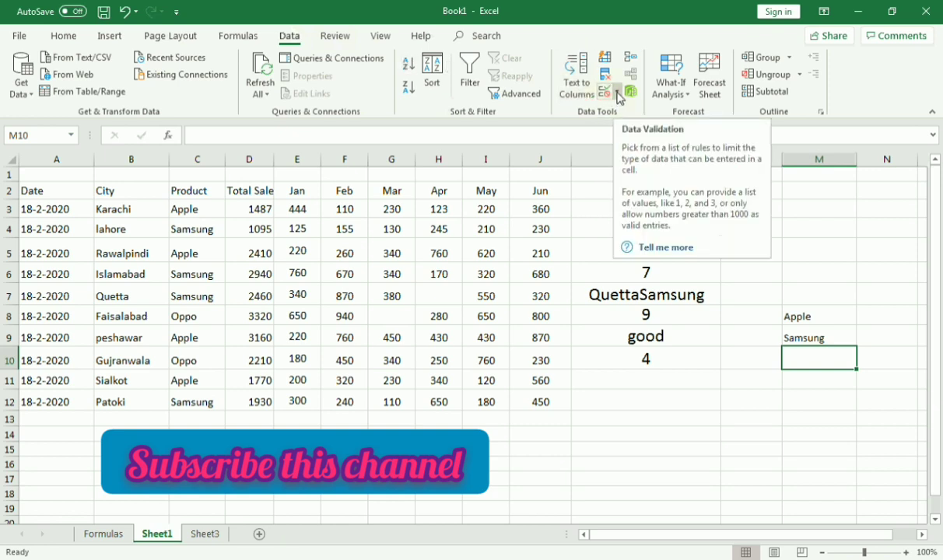
Add List data validation to M10 with source $C$3:$C$12.
{"action": "left_click", "coordinate": [615, 92]}
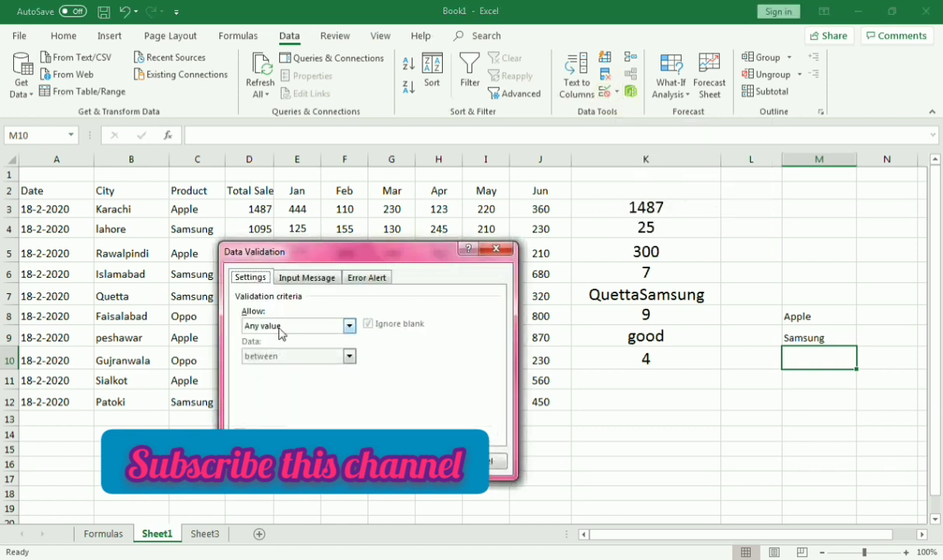
{"action": "left_click", "coordinate": [351, 326]}
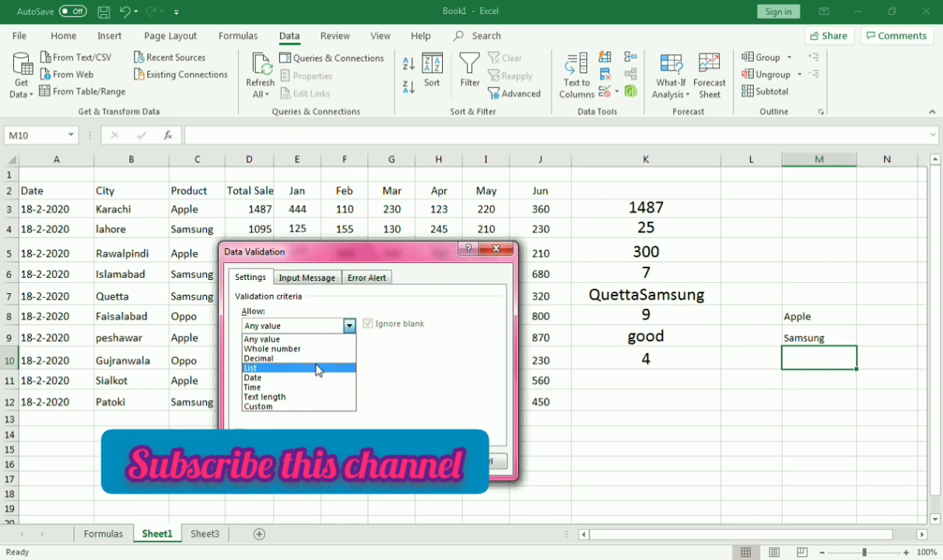
{"action": "left_click", "coordinate": [317, 369]}
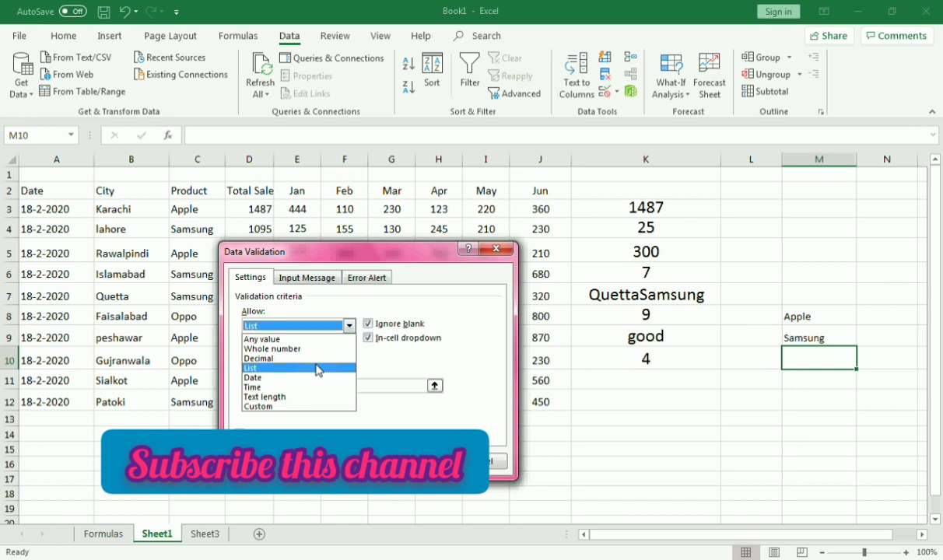
{"action": "left_click", "coordinate": [380, 389]}
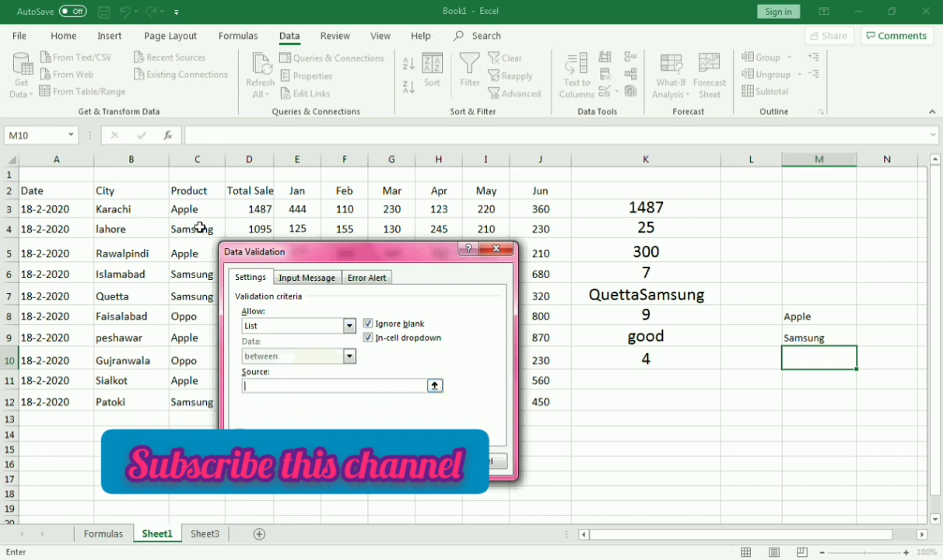
{"action": "left_click_drag", "start_coordinate": [191, 207], "coordinate": [191, 361]}
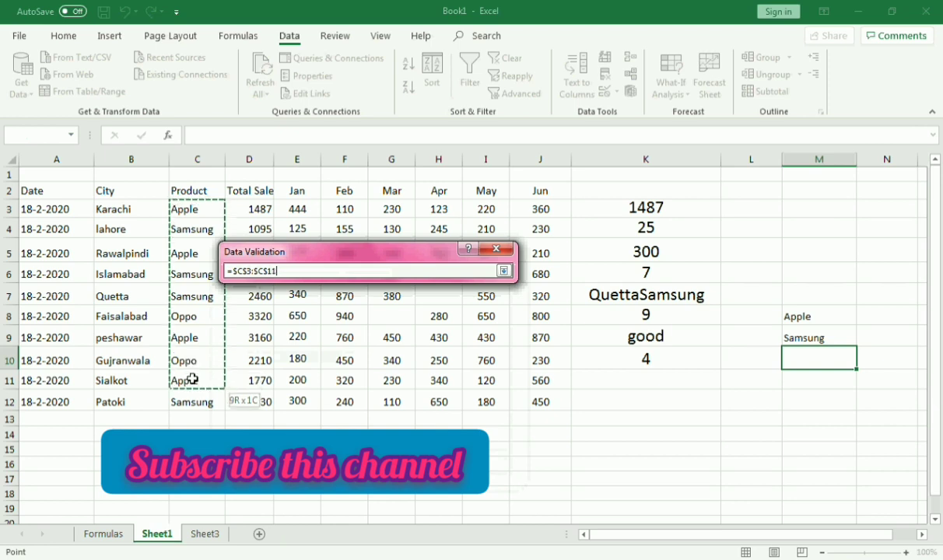
{"action": "left_click_drag", "start_coordinate": [191, 361], "coordinate": [193, 396]}
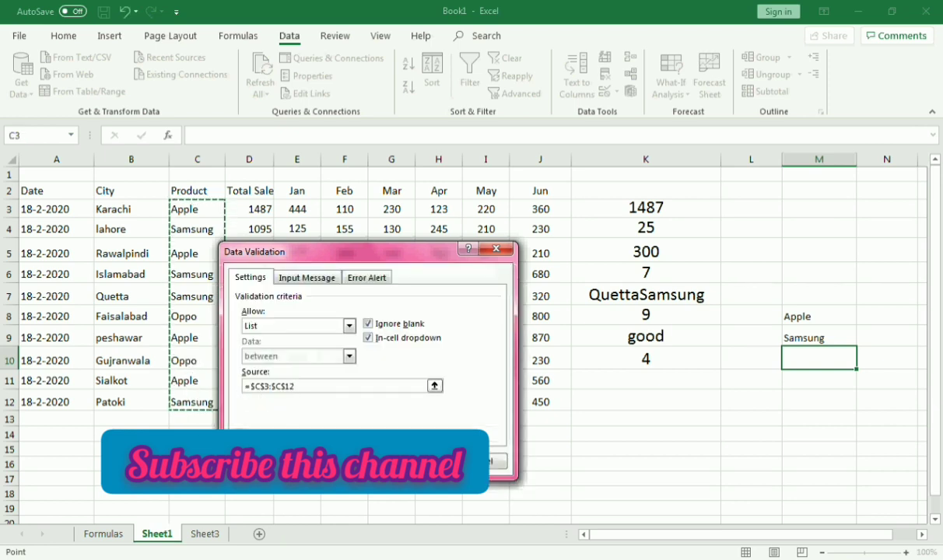
{"action": "left_click", "coordinate": [424, 461]}
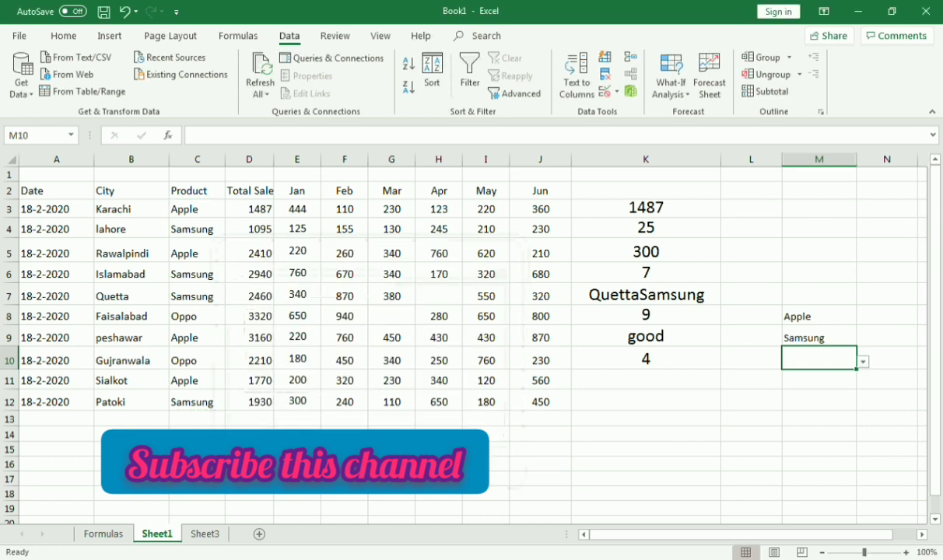
{"action": "left_click", "coordinate": [863, 362]}
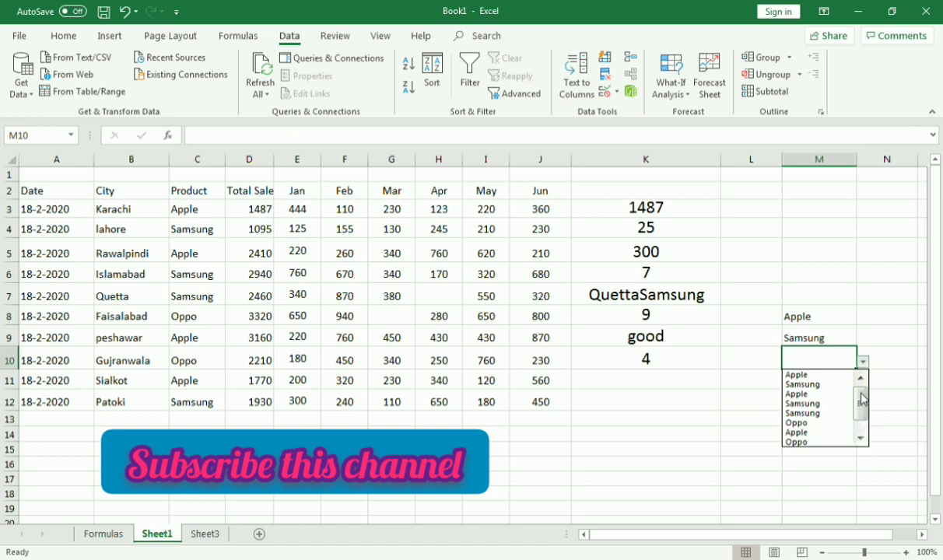
{"action": "mouse_move", "coordinate": [862, 399]}
{"action": "left_mouse_down"}
{"action": "mouse_move", "coordinate": [862, 420]}
{"action": "mouse_move", "coordinate": [862, 395]}
{"action": "left_mouse_up"}
{"action": "left_click", "coordinate": [864, 364]}
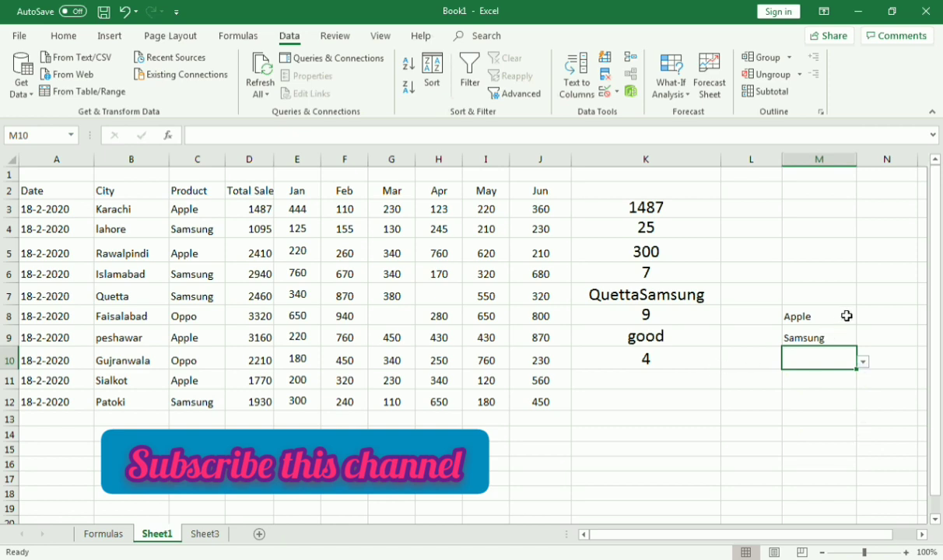
{"action": "left_click", "coordinate": [847, 317]}
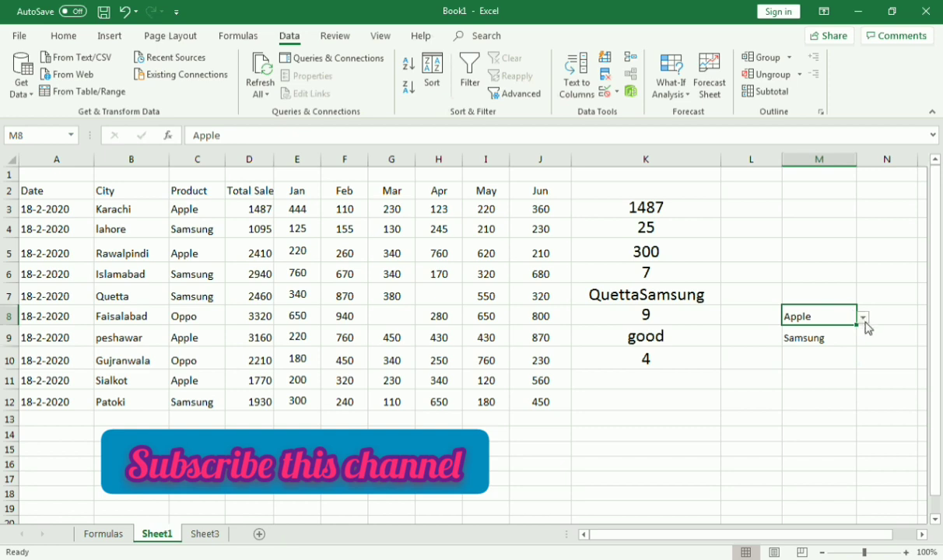
{"action": "left_click", "coordinate": [864, 318]}
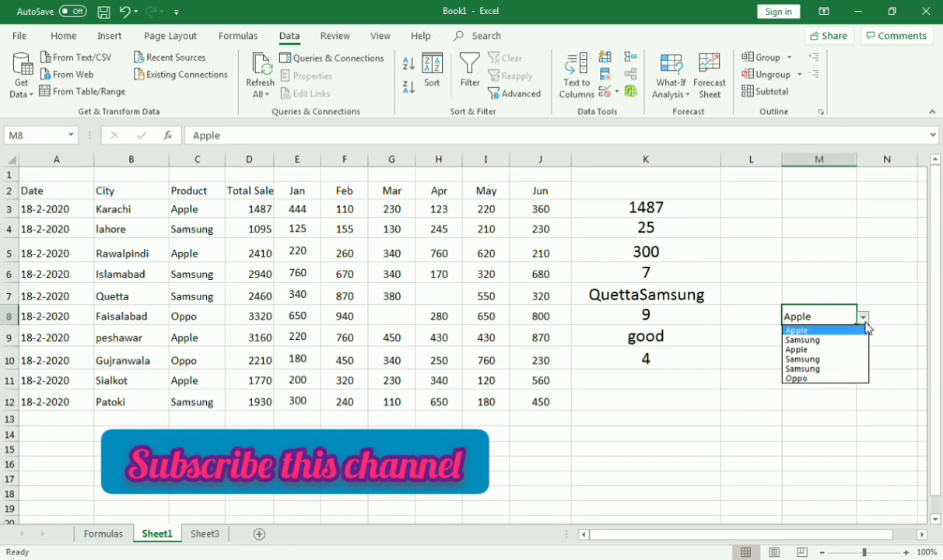
{"action": "left_click", "coordinate": [810, 341]}
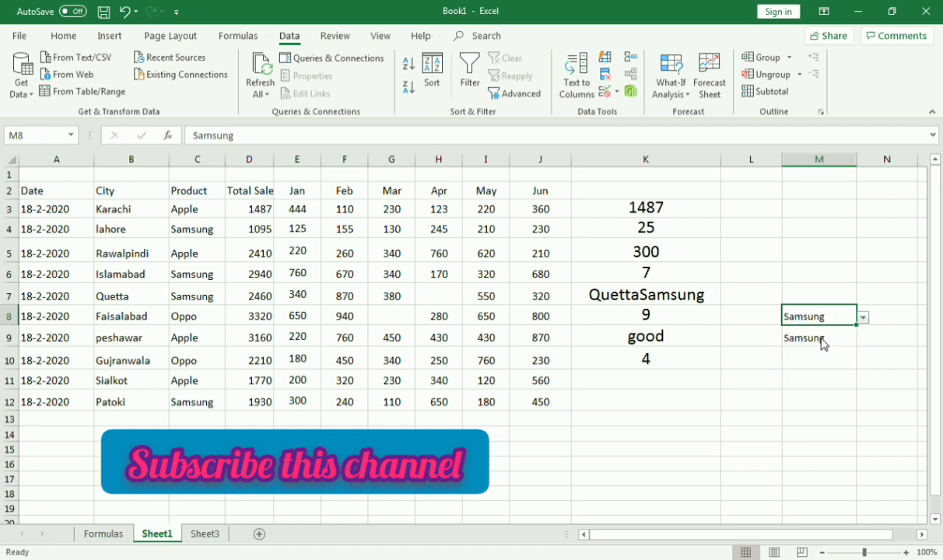
{"action": "left_click", "coordinate": [863, 319]}
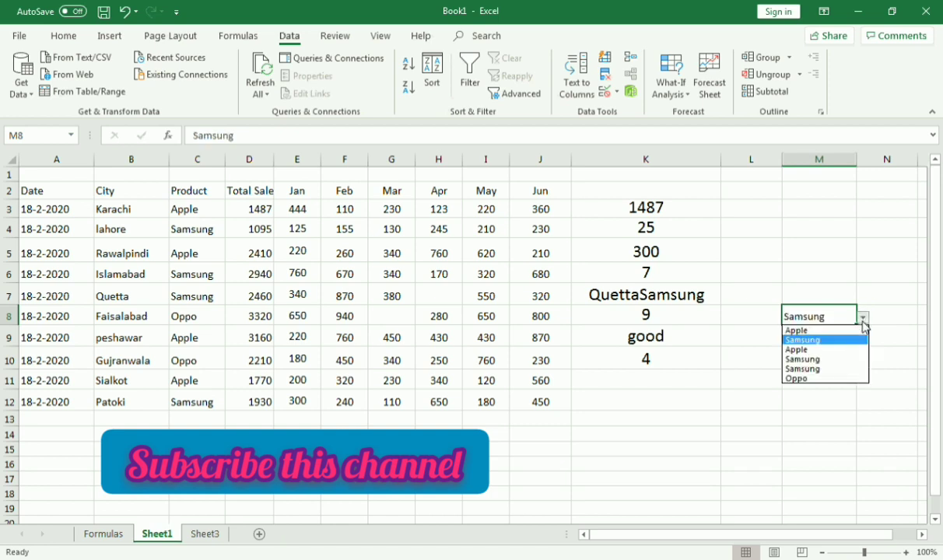
{"action": "left_click", "coordinate": [846, 379]}
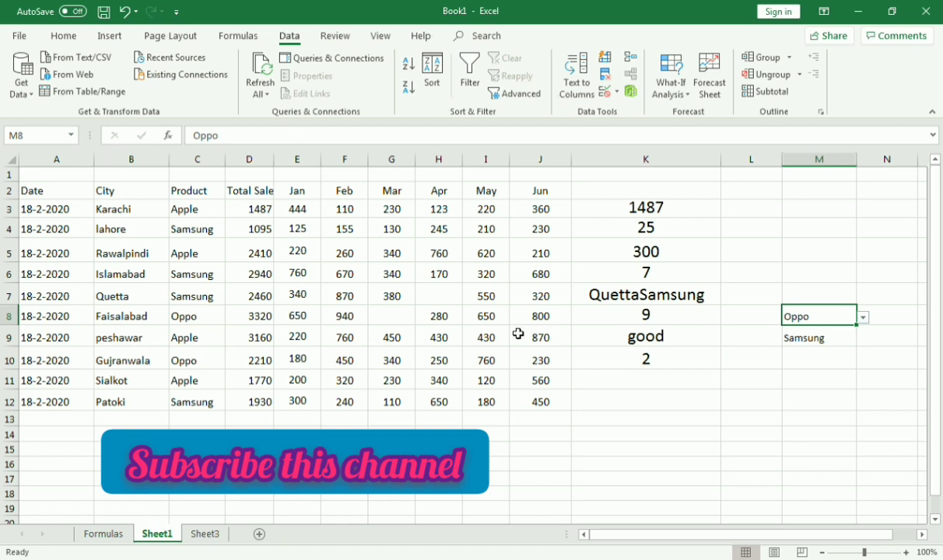
{"action": "left_click", "coordinate": [864, 319]}
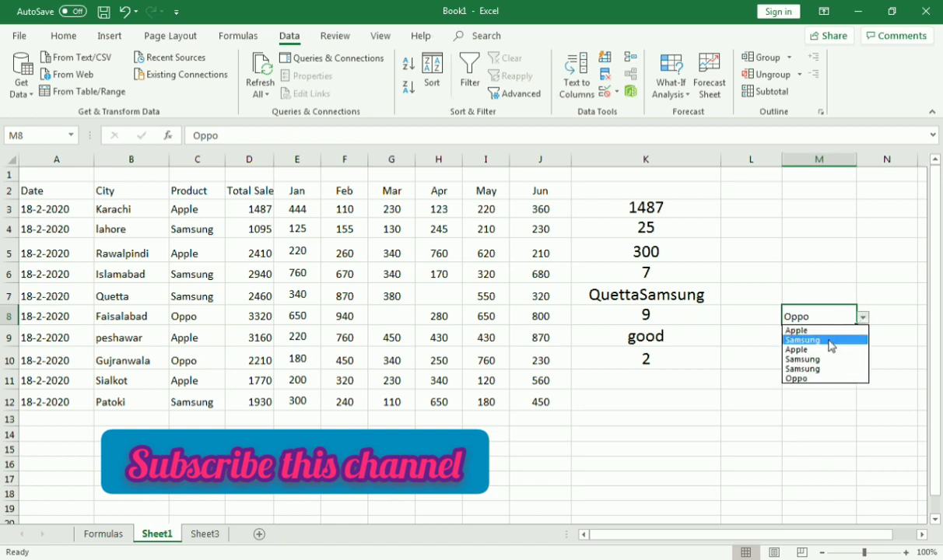
{"action": "left_click", "coordinate": [832, 340]}
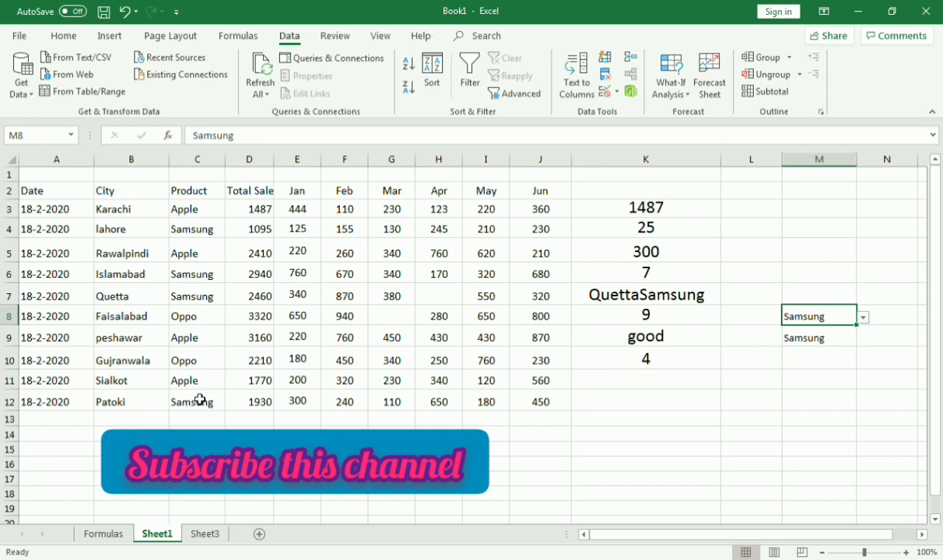
{"action": "left_click", "coordinate": [864, 319]}
{"action": "left_click", "coordinate": [830, 331]}
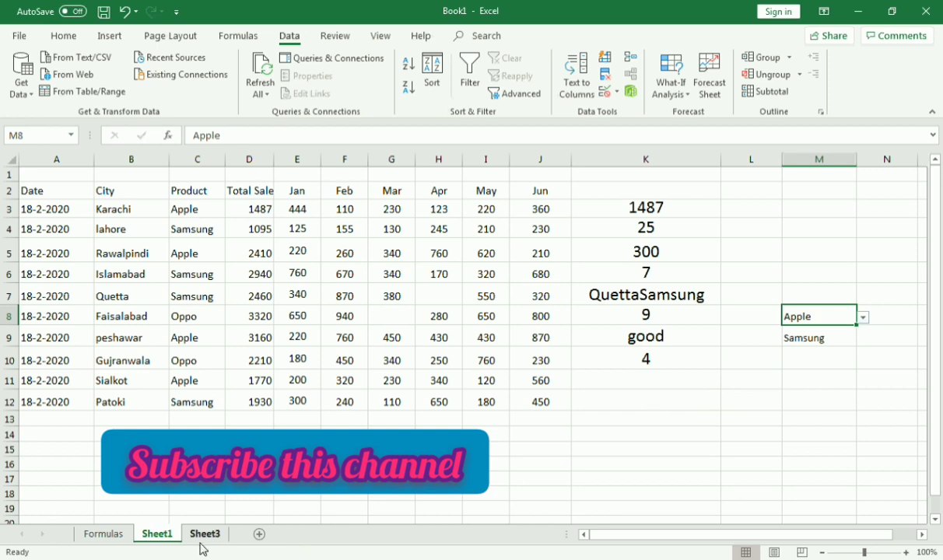
{"action": "left_click", "coordinate": [127, 539]}
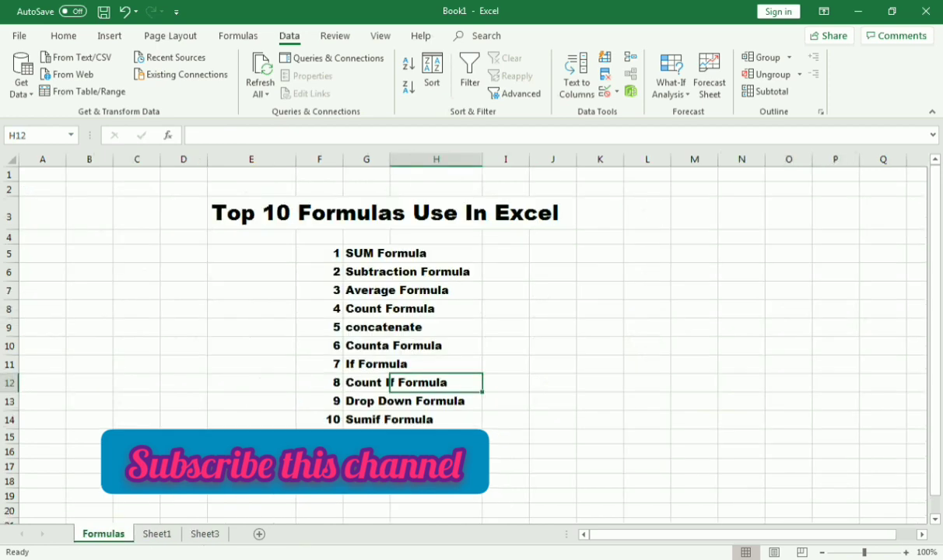
{"action": "left_click", "coordinate": [158, 534]}
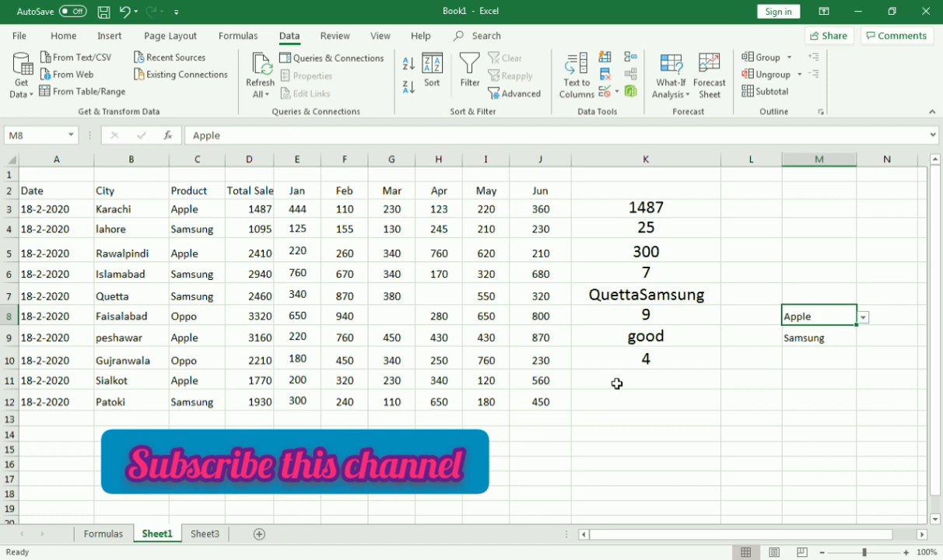
{"action": "left_click", "coordinate": [616, 384]}
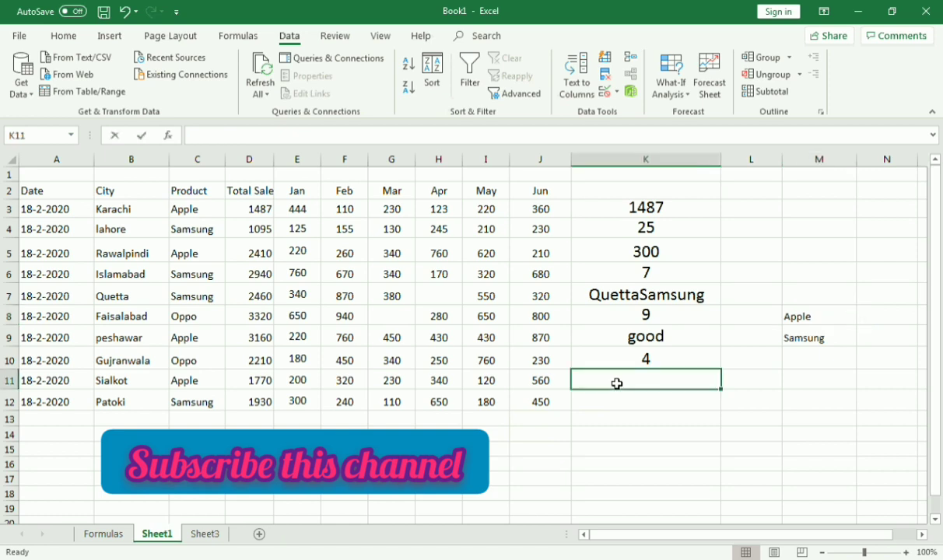
Enter =SUMIF(C3:C12,M9,D3:D12) in K11, totalling Samsung's sales to 8425.
{"action": "type", "text": "="}
{"action": "key", "text": "BackSpace"}
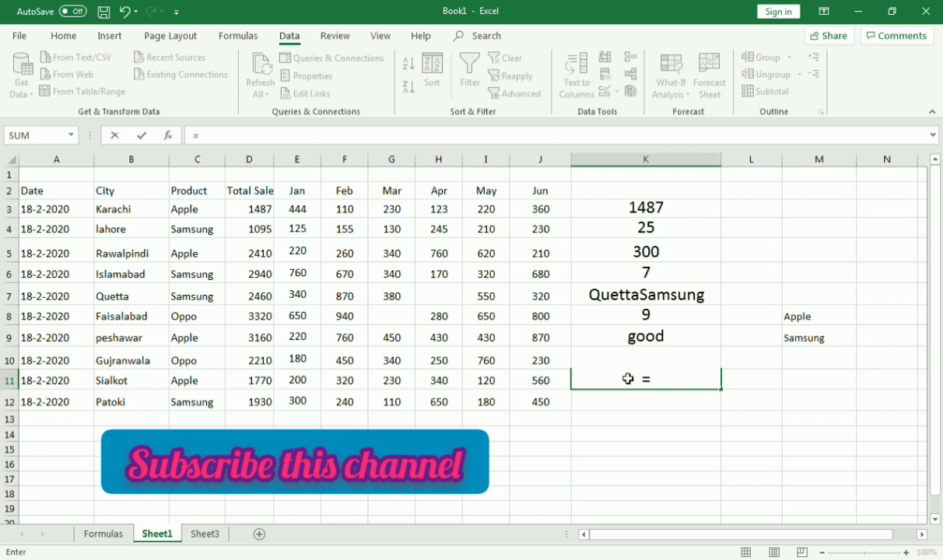
{"action": "type", "text": "sumi"}
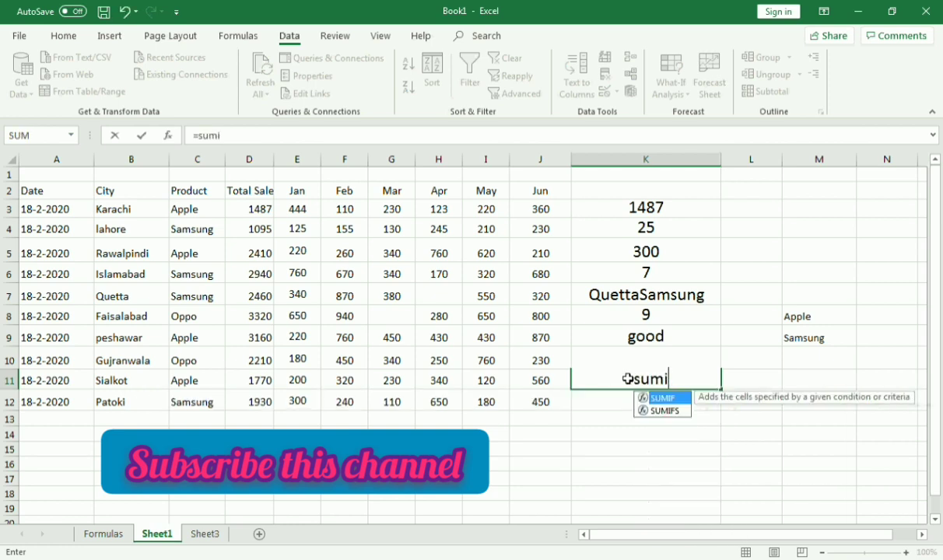
{"action": "type", "text": "f"}
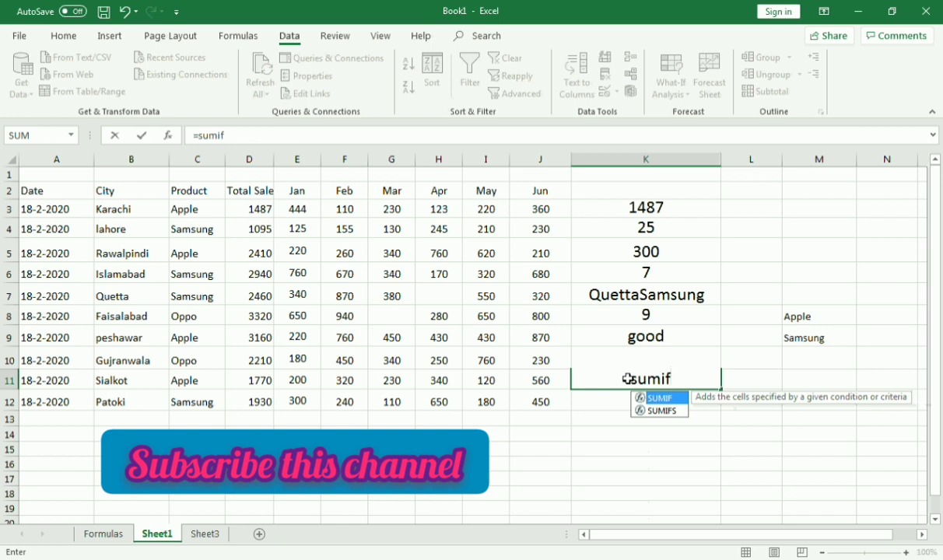
{"action": "type", "text": "("}
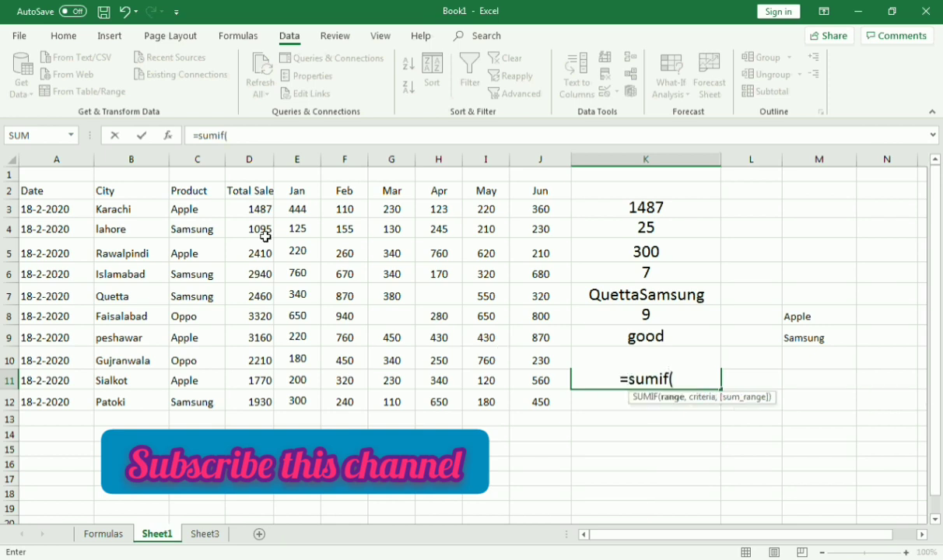
{"action": "left_click_drag", "start_coordinate": [204, 210], "coordinate": [204, 397]}
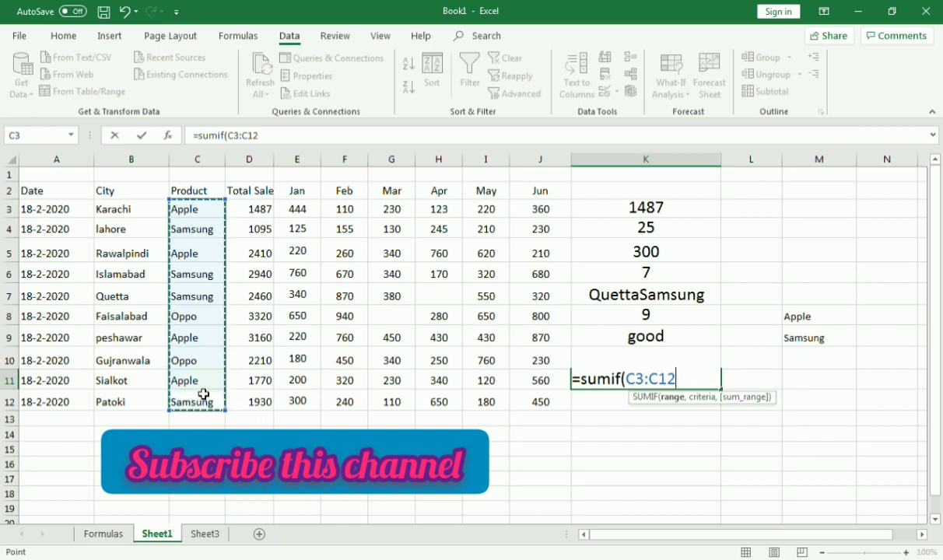
{"action": "type", "text": ","}
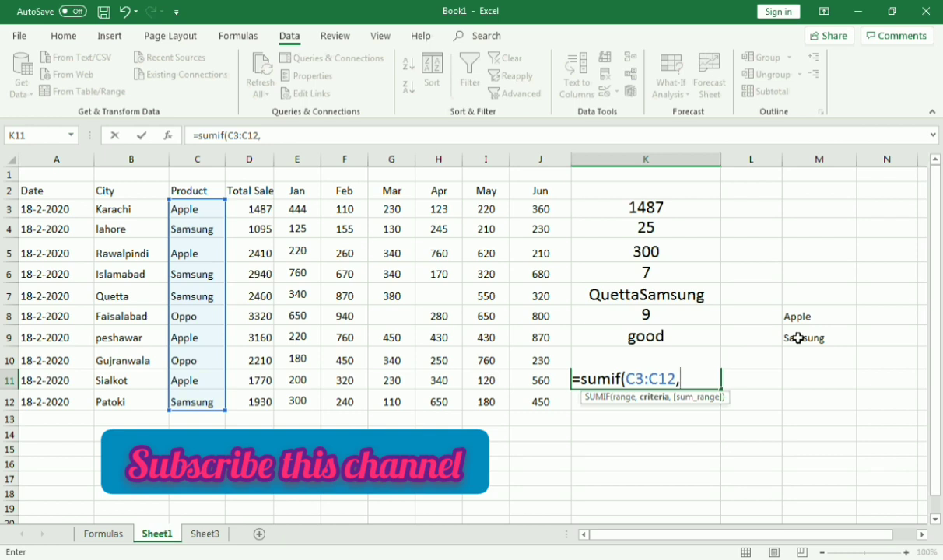
{"action": "left_click", "coordinate": [798, 338]}
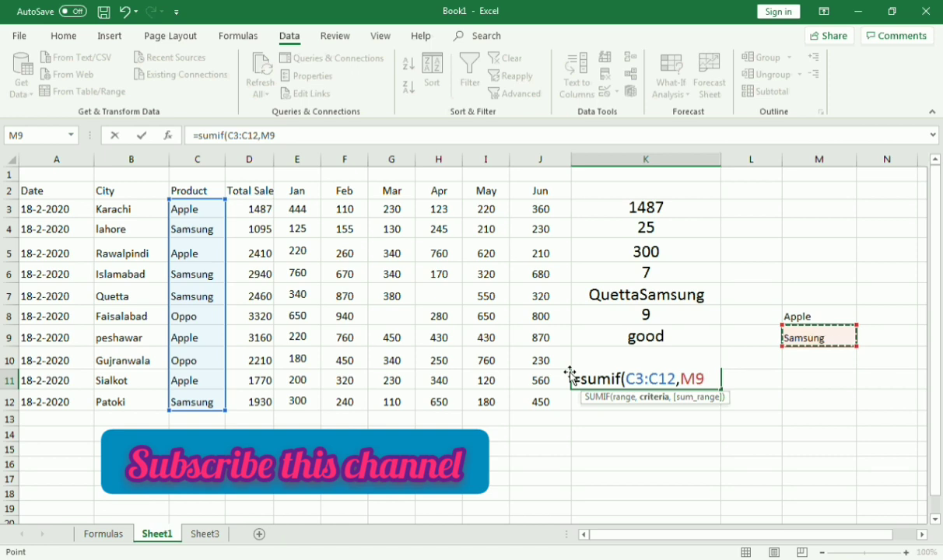
{"action": "type", "text": ","}
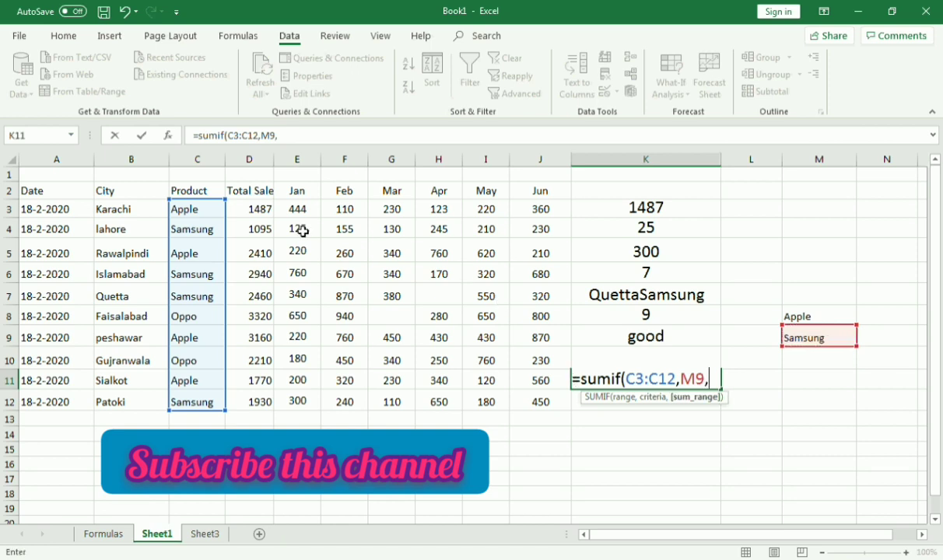
{"action": "left_click", "coordinate": [263, 206]}
{"action": "left_click_drag", "start_coordinate": [262, 206], "coordinate": [269, 404]}
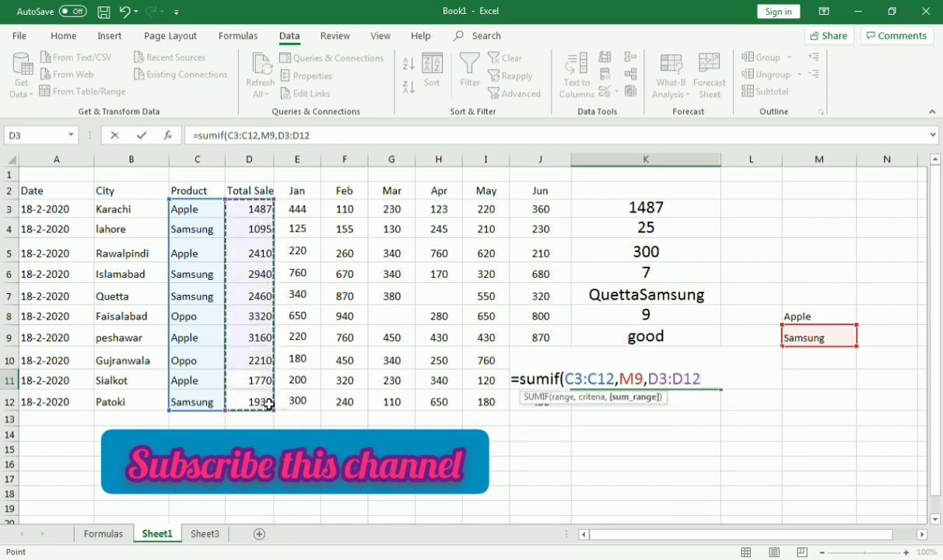
{"action": "type", "text": ")"}
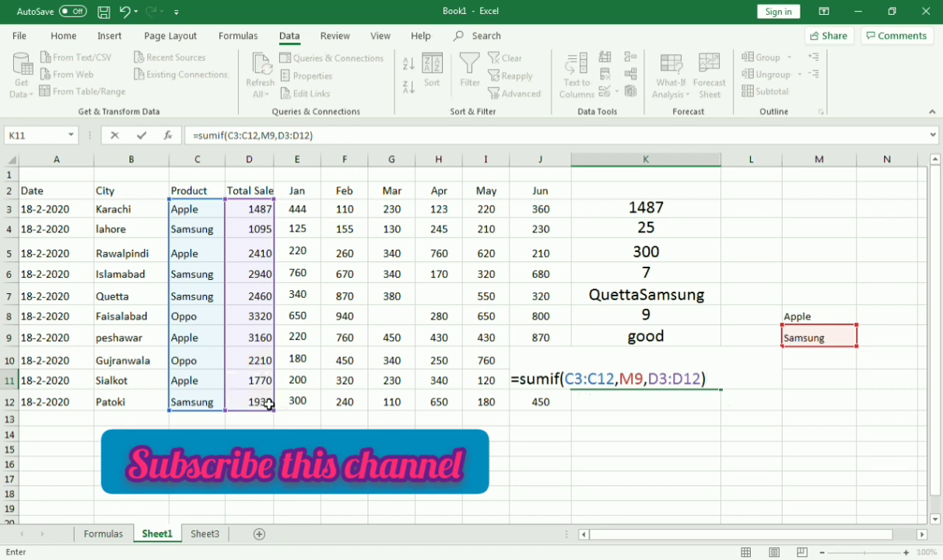
{"action": "key", "text": "Return"}
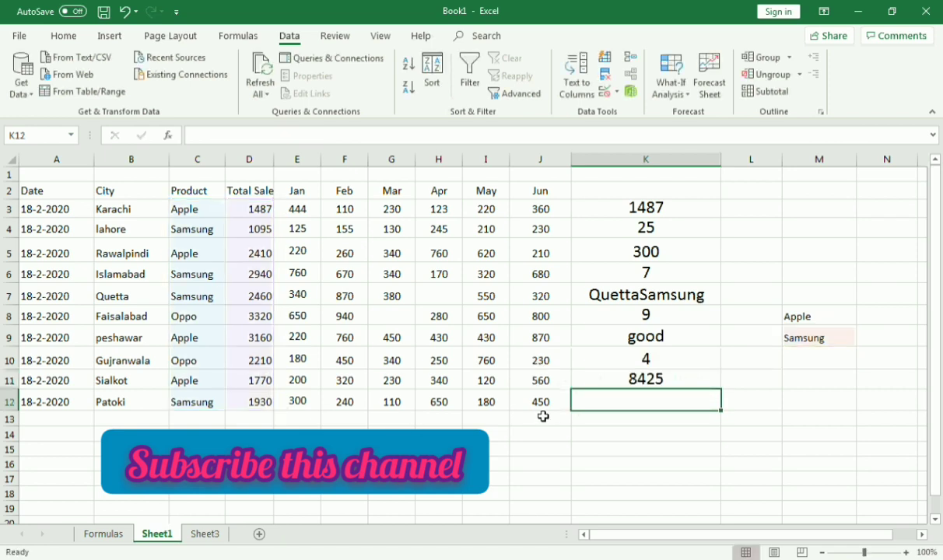